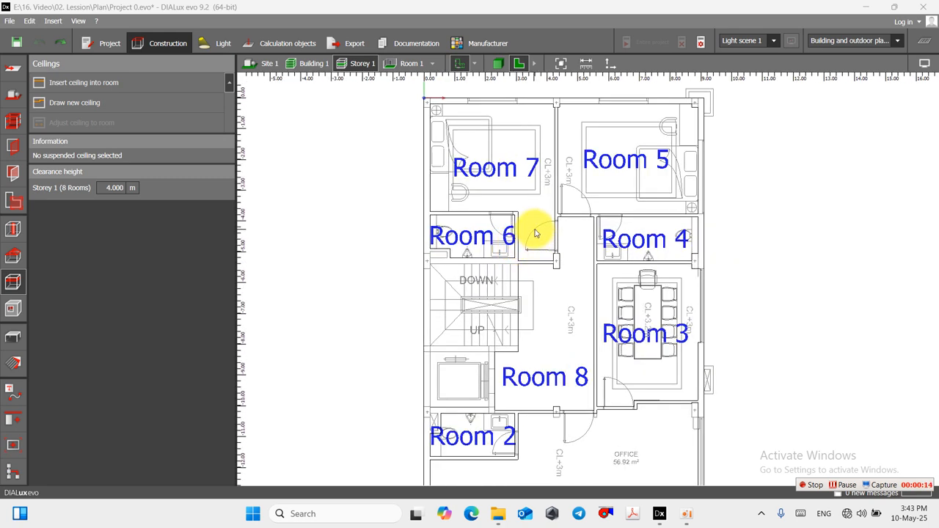
# Step: Rename the Room 7 space as bed1, reaching its name from the room's text label on the Storey 1 plan
pyautogui.scroll(-2, 539, 239)
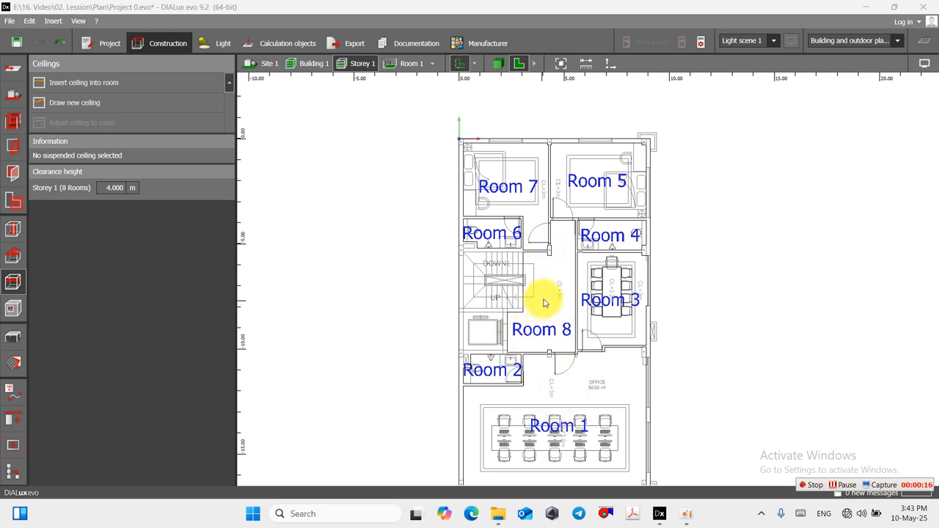
pyautogui.scroll(1, 522, 217)
pyautogui.scroll(1, 517, 220)
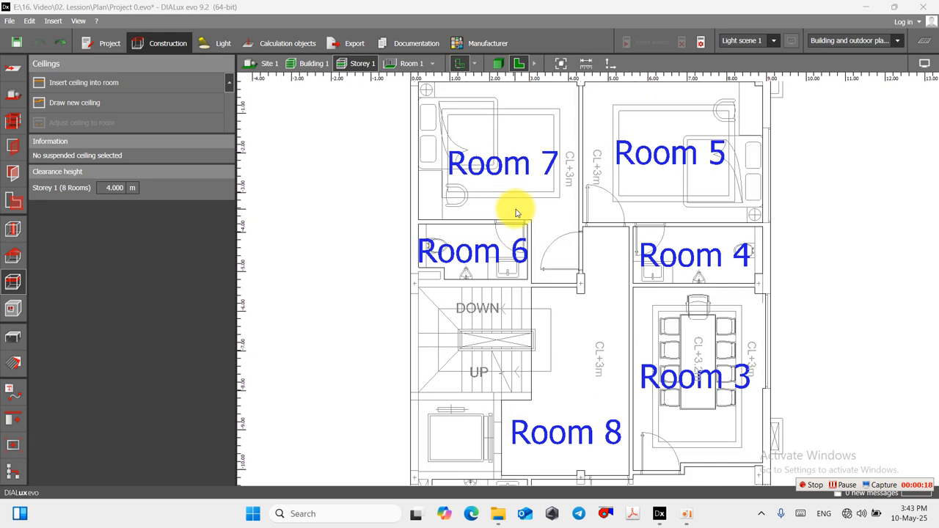
pyautogui.click(13, 393)
pyautogui.scroll(-3, 520, 314)
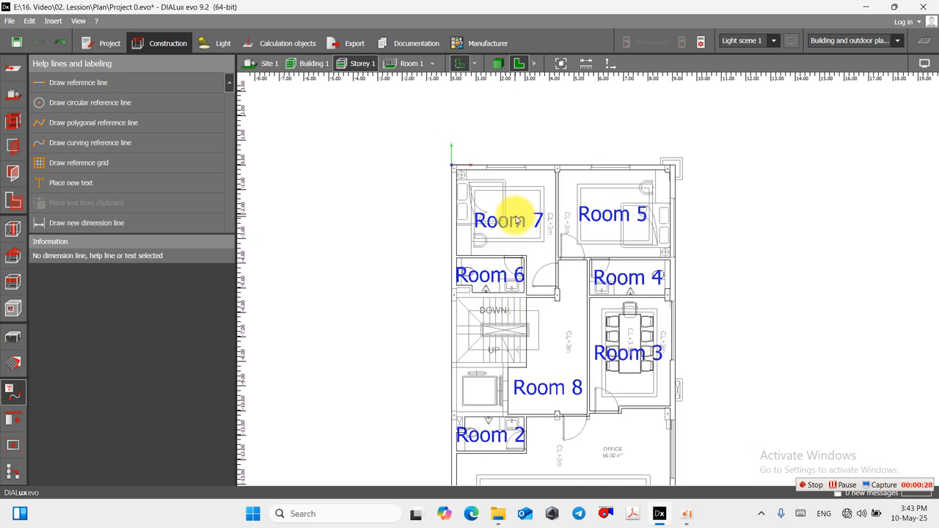
pyautogui.scroll(4, 504, 225)
pyautogui.scroll(1, 505, 225)
pyautogui.click(517, 228)
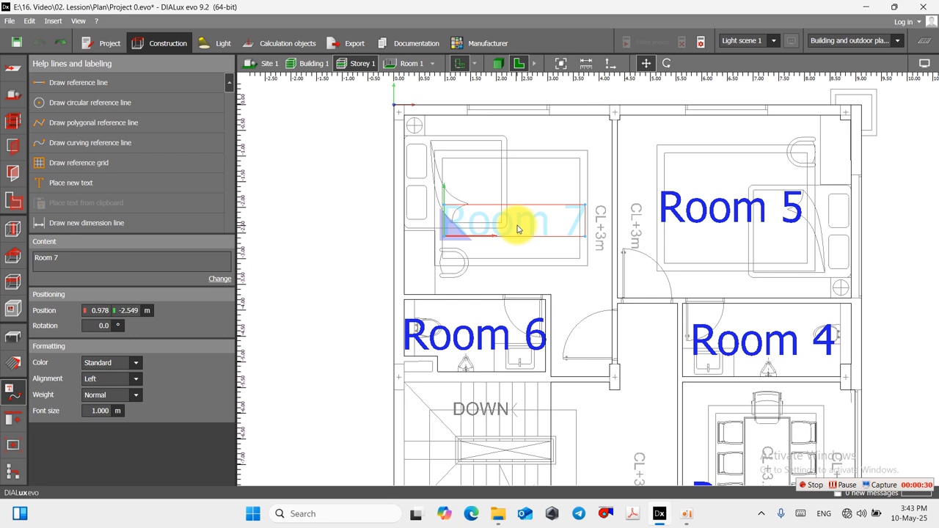
pyautogui.click(220, 283)
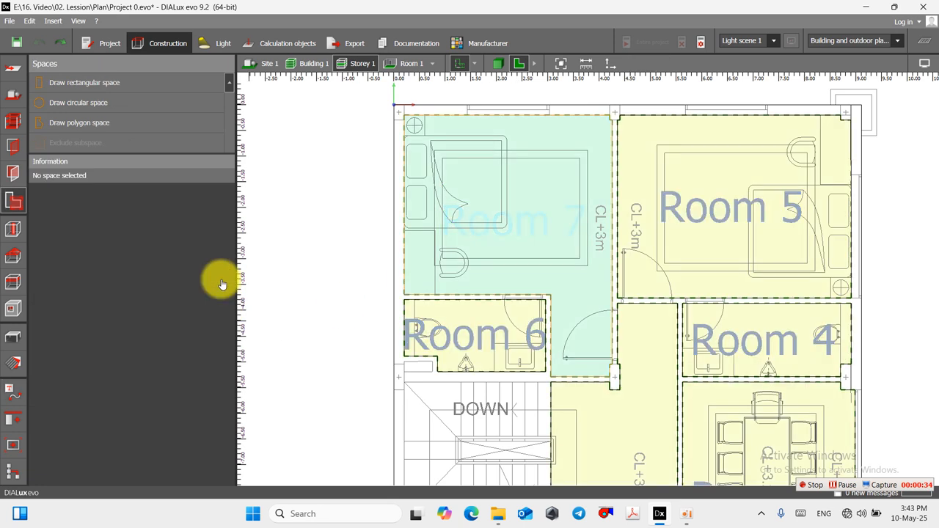
pyautogui.click(136, 179)
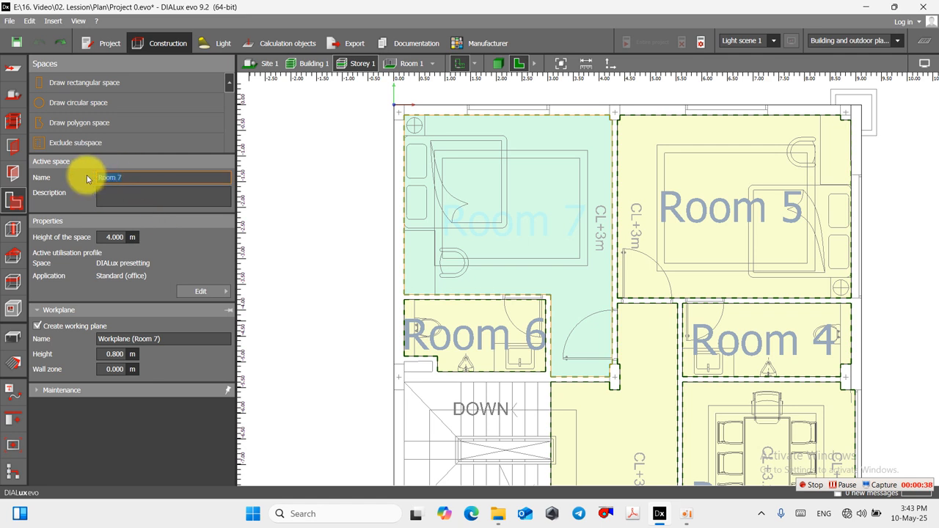
pyautogui.press('BackSpace')
pyautogui.write('bed1')
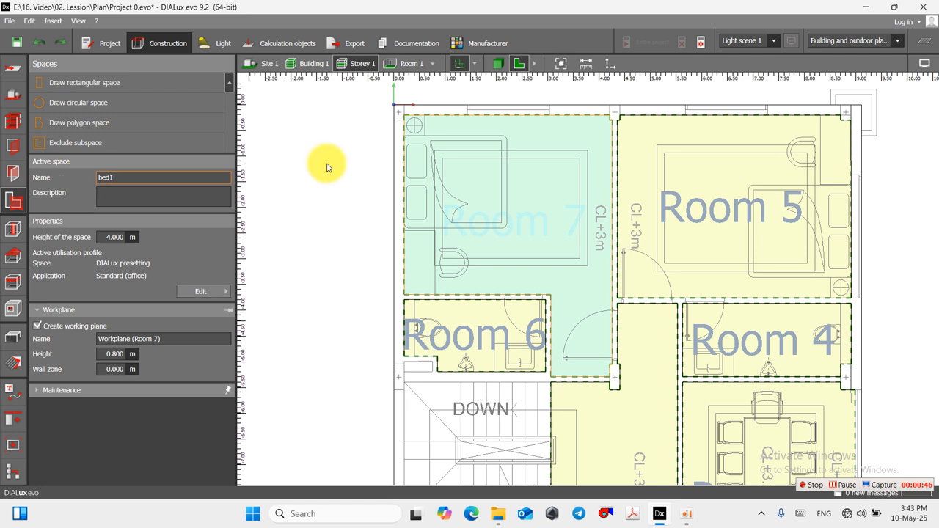
# Step: Rename the Room 5 space as bed2
pyautogui.click(727, 199)
pyautogui.click(128, 178)
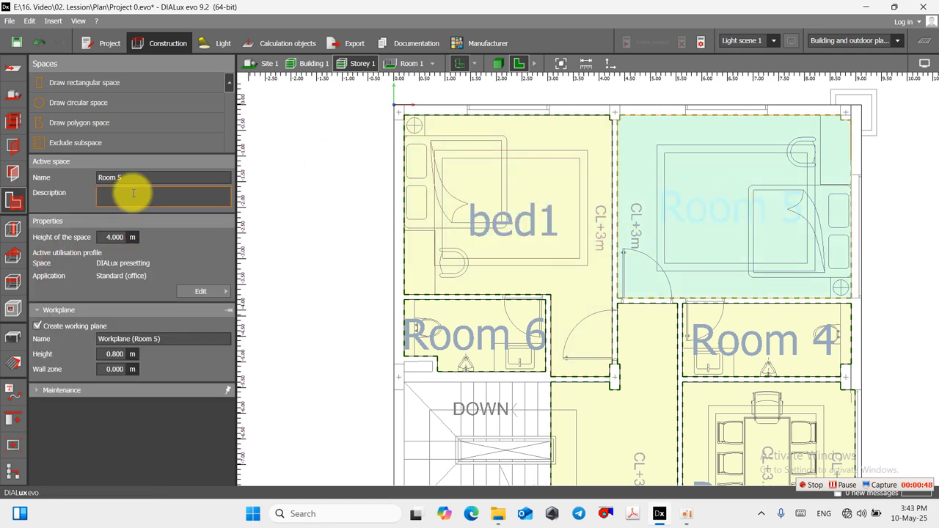
pyautogui.write('bed')
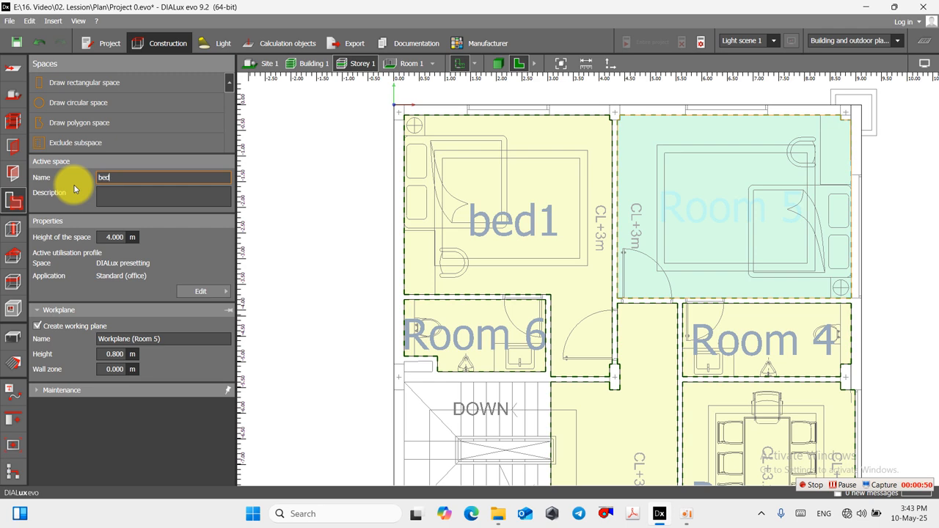
pyautogui.write('2')
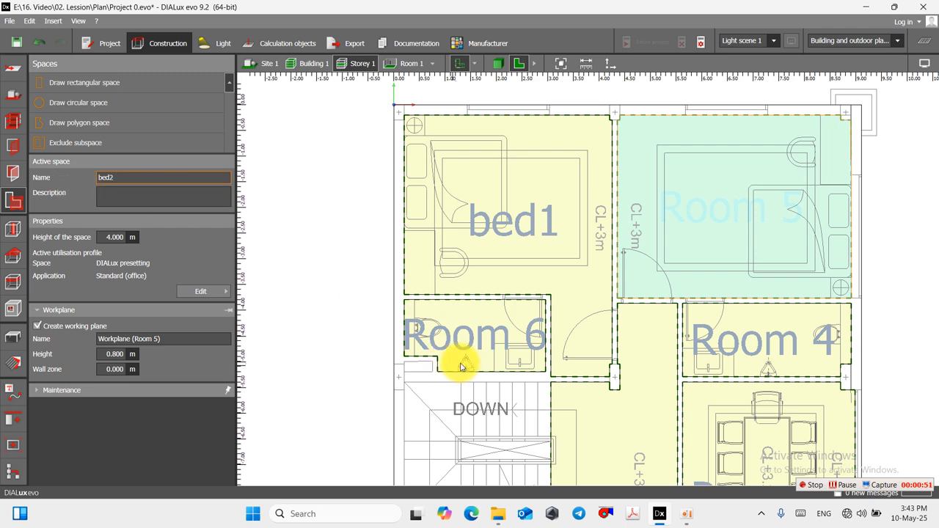
# Step: Rename the Room 6 space as wc1 and the Room 4 space as wc2
pyautogui.click(500, 329)
pyautogui.scroll(-2, 447, 172)
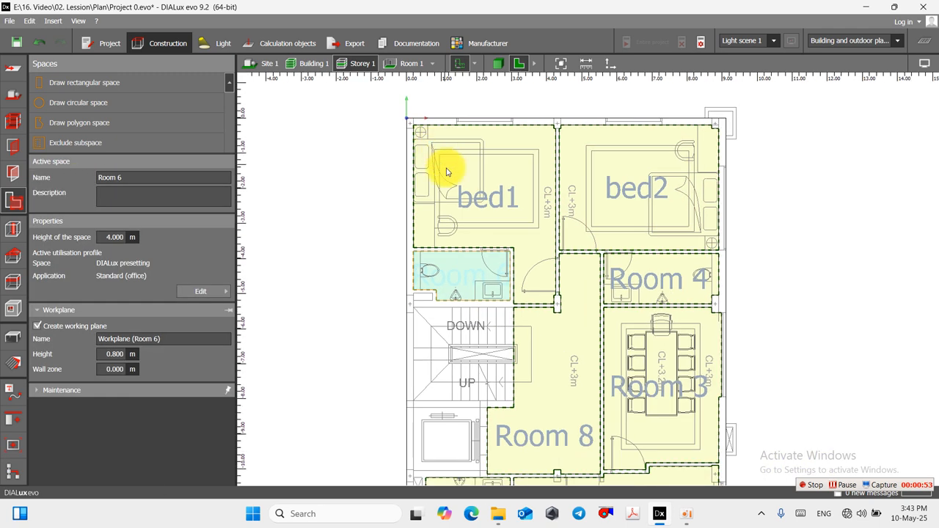
pyautogui.click(125, 177)
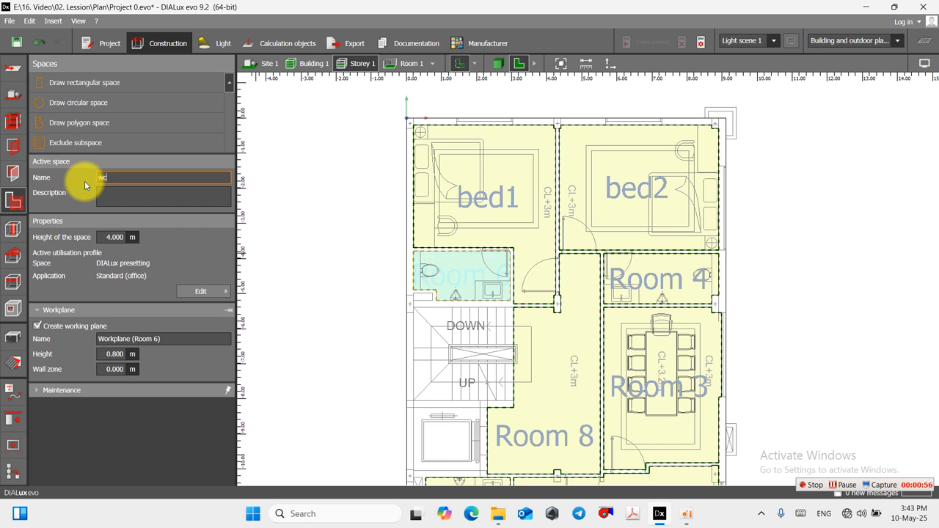
pyautogui.write('wc1')
pyautogui.click(693, 277)
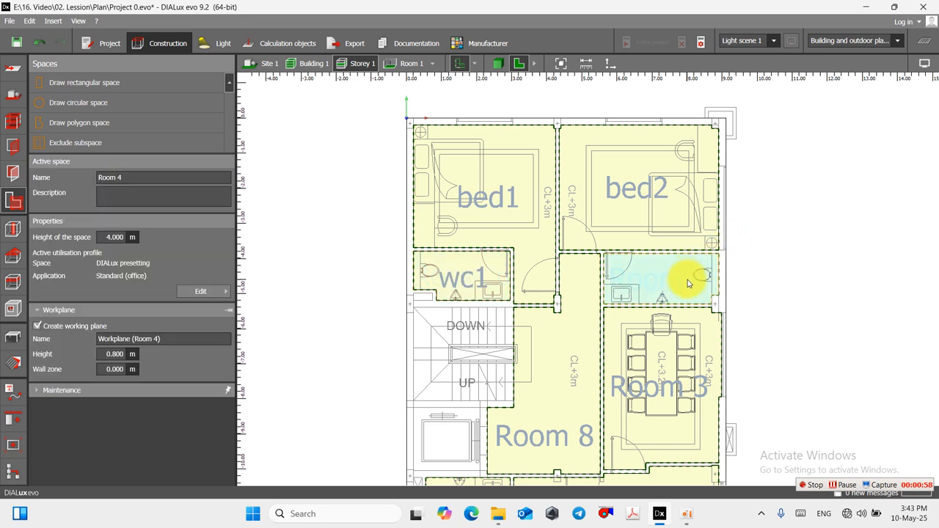
pyautogui.click(129, 177)
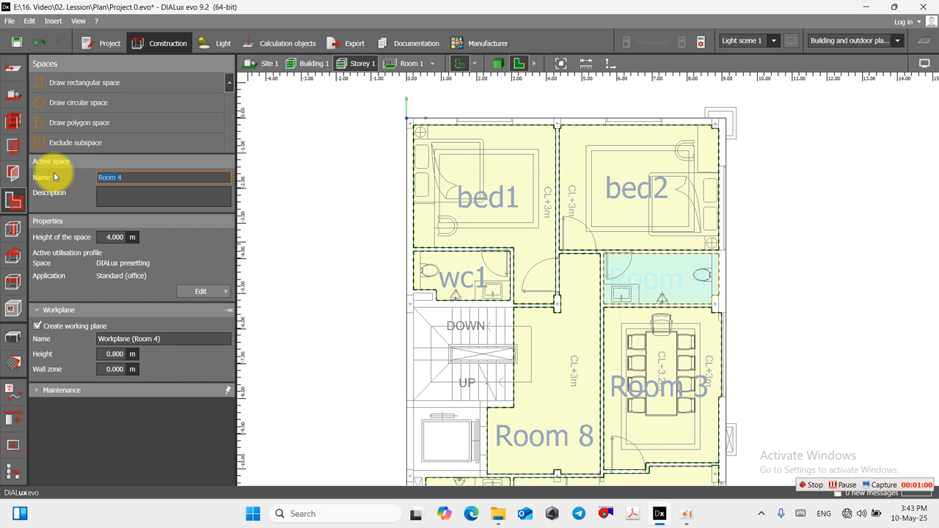
pyautogui.write('wc2')
# Step: Rename the Room 3 space as meeting and the Room 8 space as corridor
pyautogui.scroll(-3, 571, 272)
pyautogui.click(620, 327)
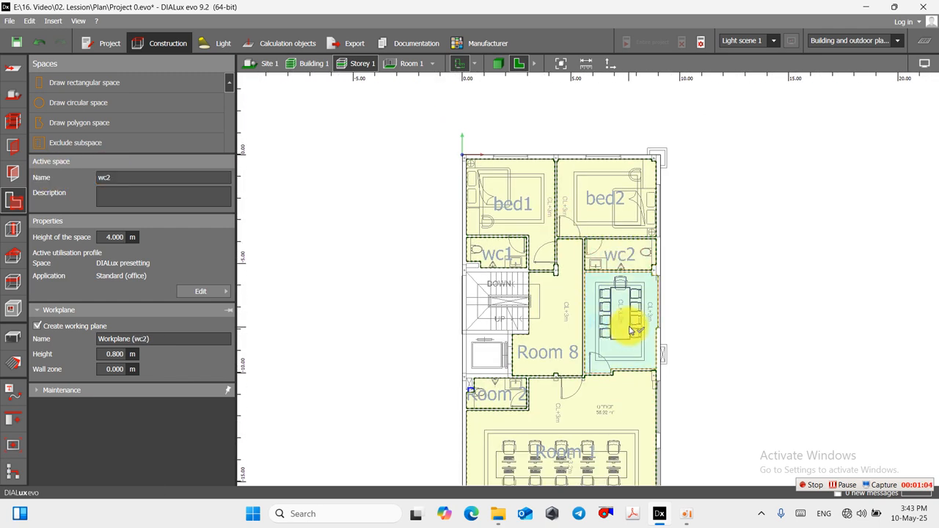
pyautogui.click(128, 177)
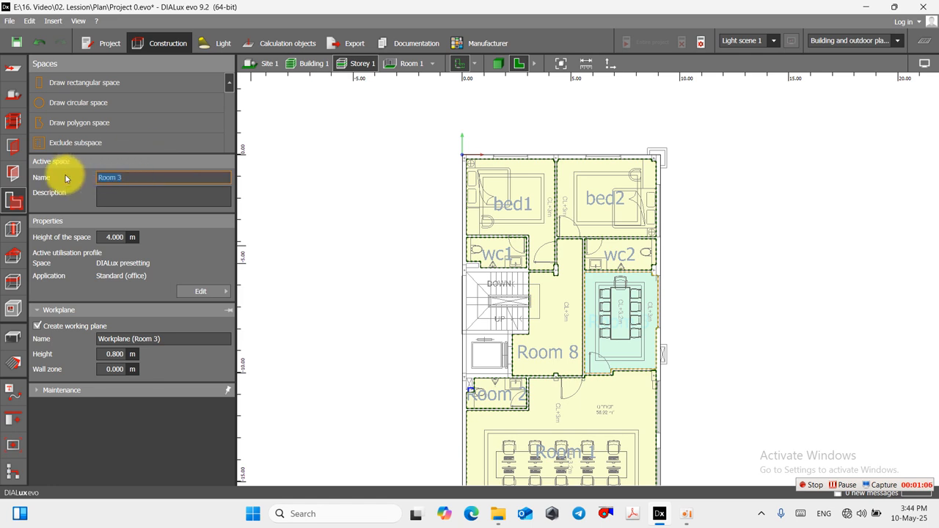
pyautogui.write('meeting')
pyautogui.click(550, 349)
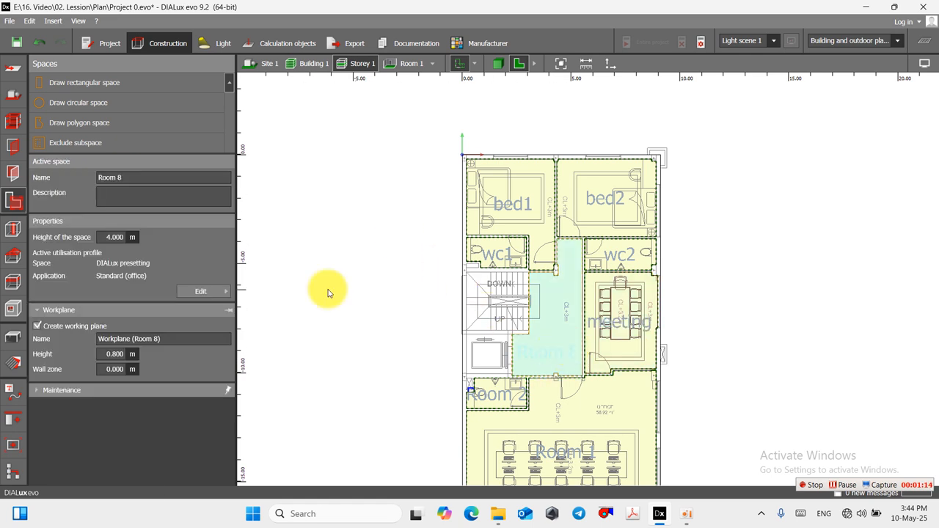
pyautogui.click(147, 178)
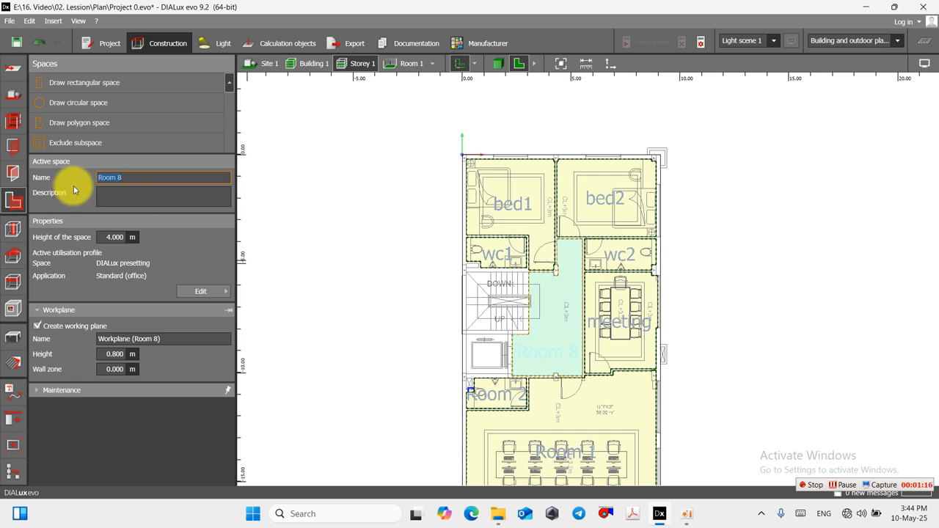
pyautogui.write('conridor')
pyautogui.press('Return')
# Step: Rename the Room 2 space as wc3
pyautogui.scroll(-2, 541, 377)
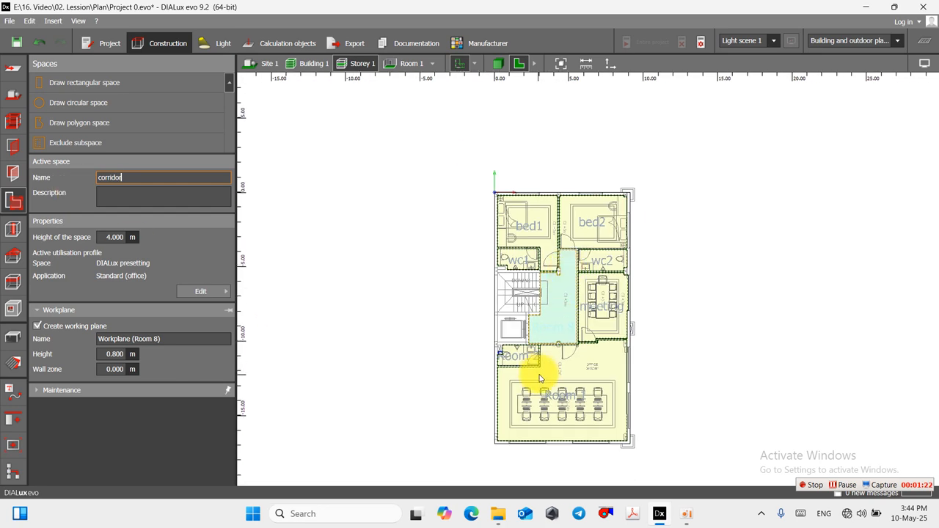
pyautogui.scroll(4, 528, 360)
pyautogui.click(525, 364)
pyautogui.click(108, 180)
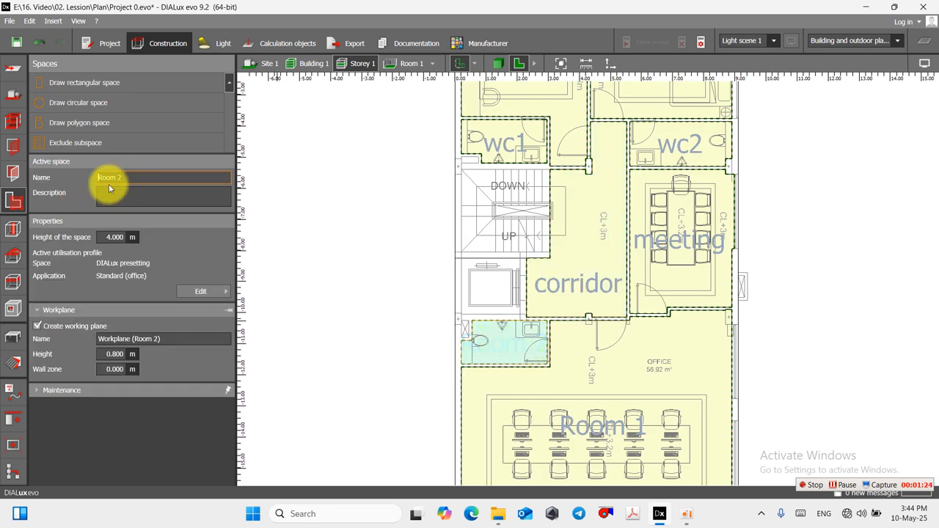
pyautogui.write('wc3')
pyautogui.press('Return')
# Step: Rename the large Room 1 space as offfice
pyautogui.scroll(-2, 488, 366)
pyautogui.click(543, 387)
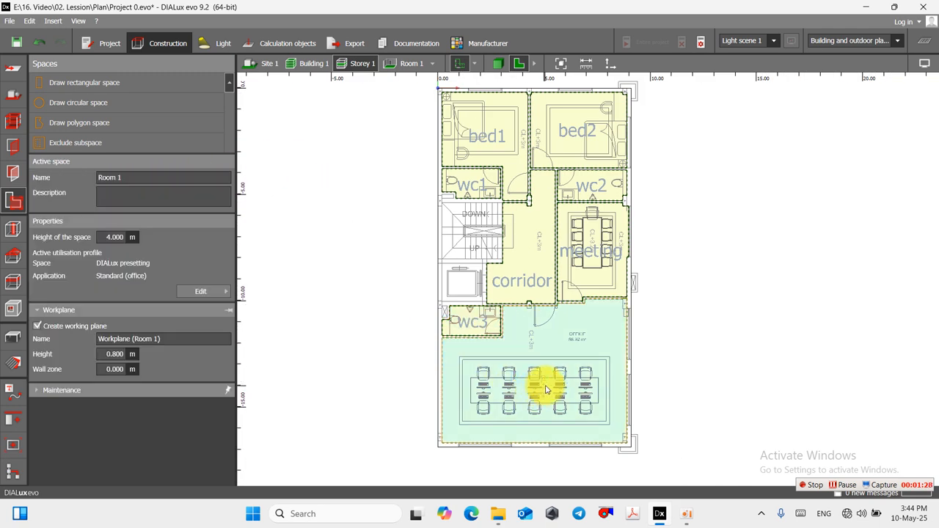
pyautogui.scroll(2, 545, 390)
pyautogui.click(117, 179)
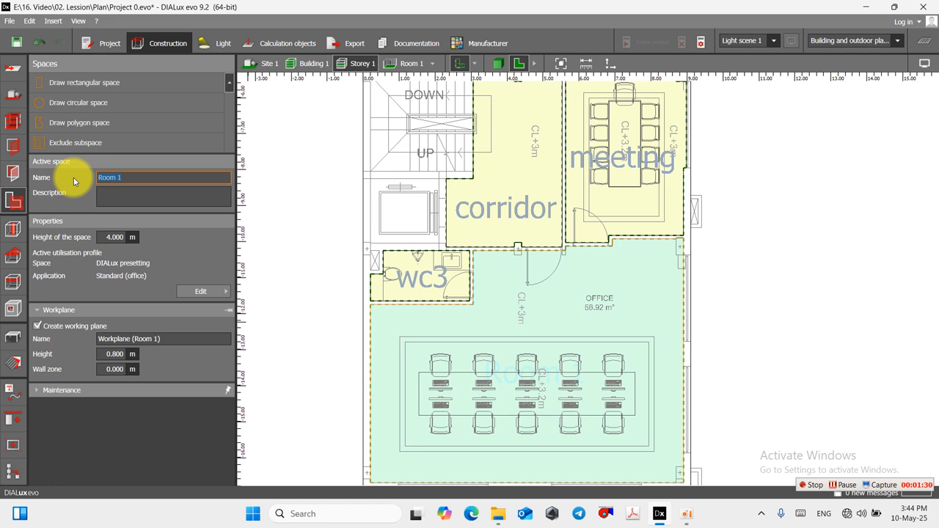
pyautogui.write('office')
# Step: Switch to storey and building construction and examine the room labels and the bedrooms' ceiling height annotations on the plan
pyautogui.click(13, 123)
pyautogui.scroll(-4, 602, 311)
pyautogui.scroll(4, 521, 238)
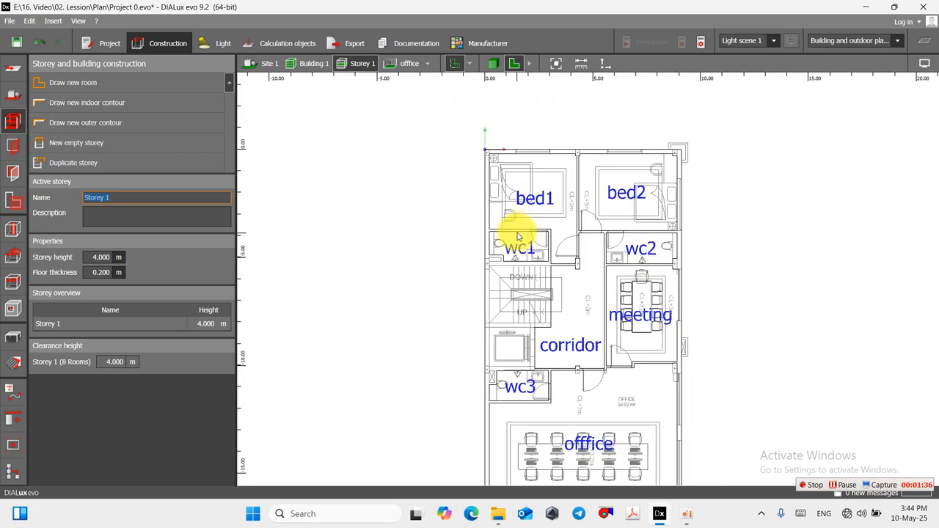
pyautogui.scroll(-4, 564, 271)
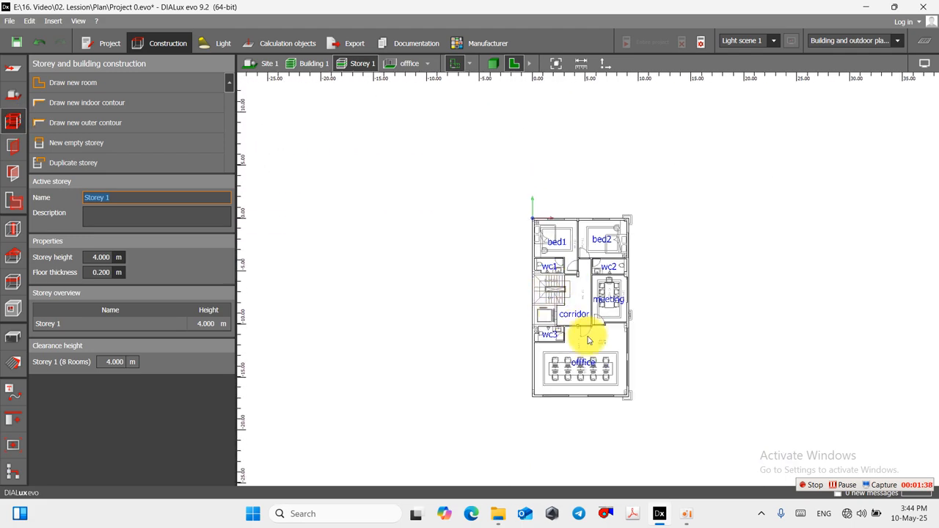
pyautogui.scroll(2, 587, 328)
pyautogui.scroll(3, 576, 321)
pyautogui.scroll(-3, 546, 370)
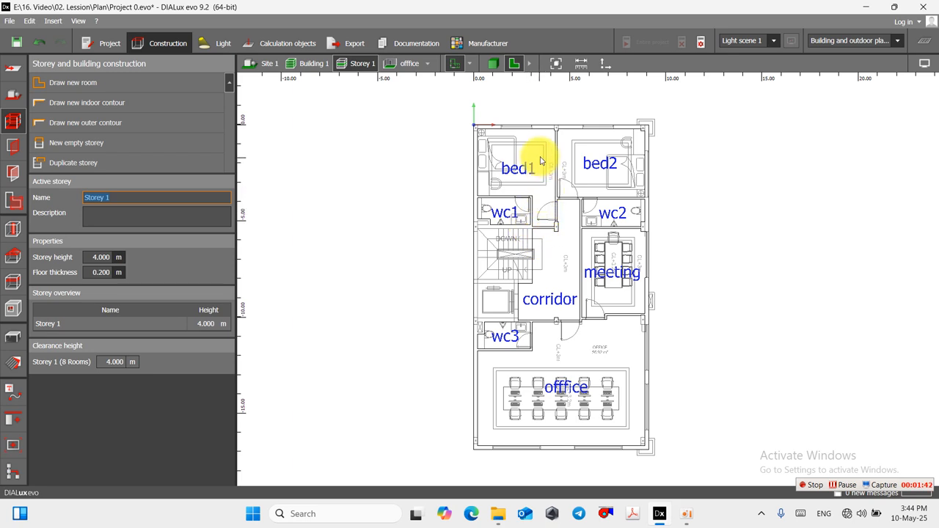
pyautogui.scroll(4, 535, 161)
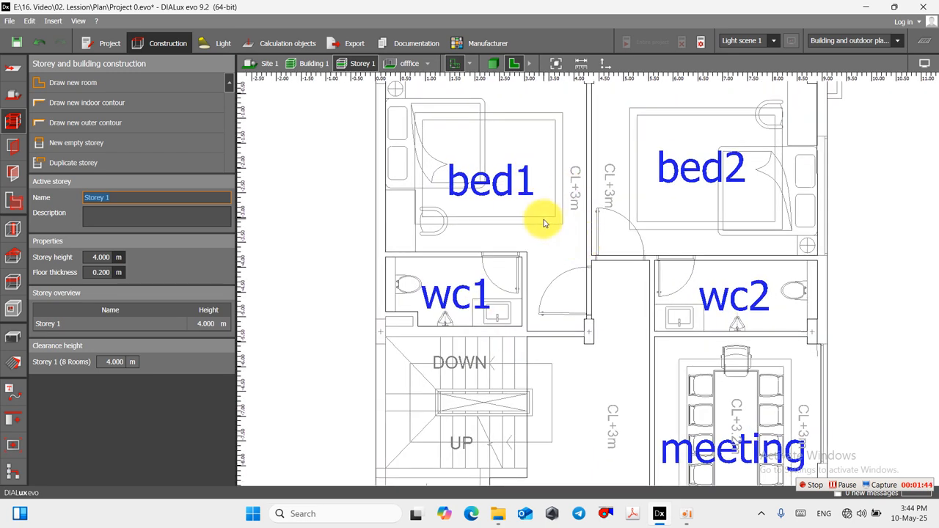
pyautogui.scroll(-2, 540, 242)
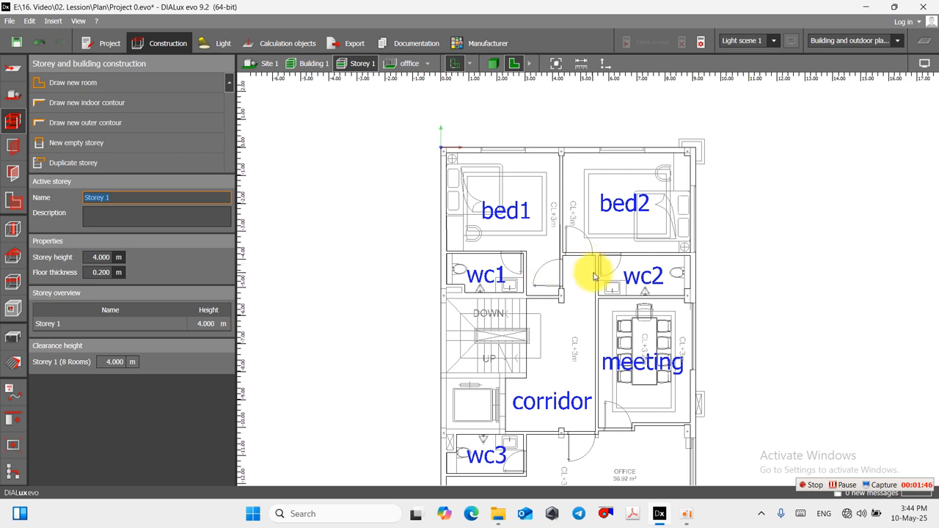
pyautogui.scroll(3, 557, 228)
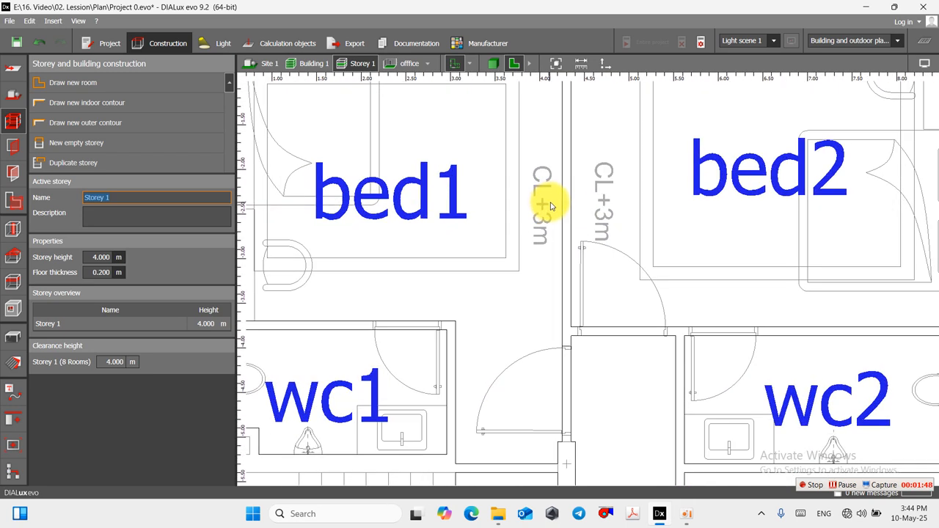
pyautogui.scroll(-3, 551, 248)
pyautogui.scroll(-1, 562, 327)
# Step: Examine the ceiling height annotations in the corridor, the office and the meeting room
pyautogui.scroll(2, 557, 371)
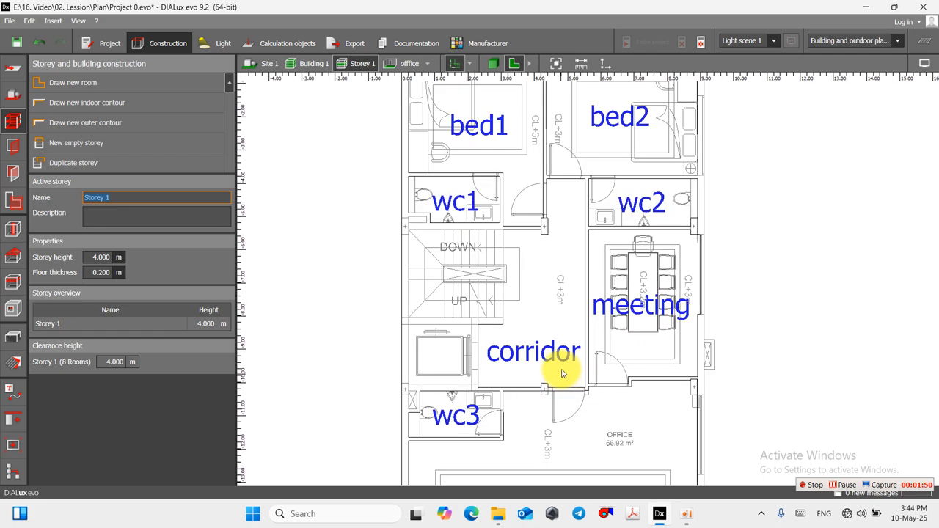
pyautogui.scroll(-2, 565, 356)
pyautogui.scroll(2, 587, 364)
pyautogui.scroll(2, 586, 364)
pyautogui.scroll(-2, 592, 356)
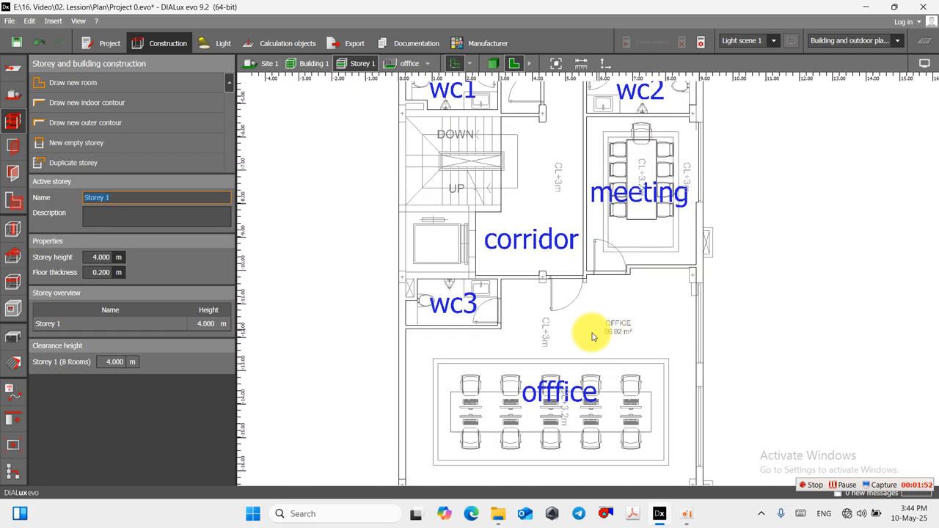
pyautogui.scroll(2, 594, 331)
pyautogui.scroll(2, 541, 323)
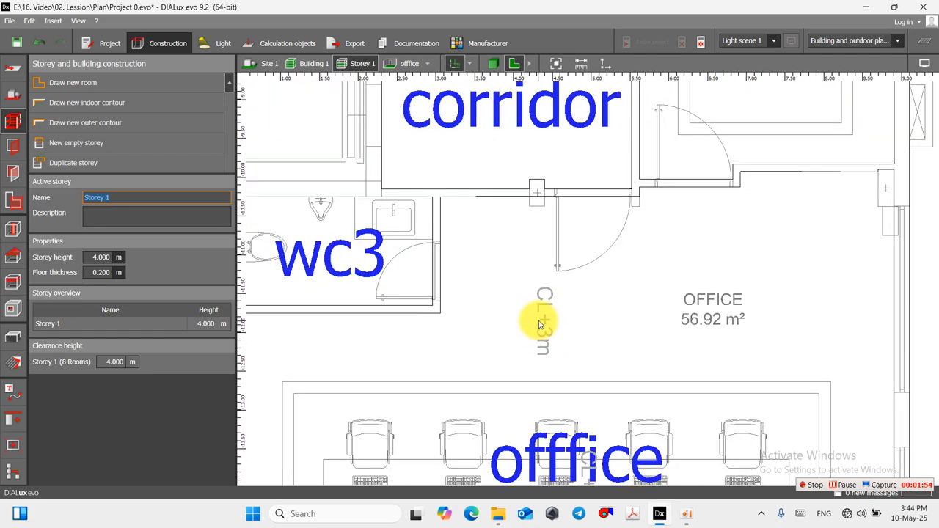
pyautogui.scroll(-2, 535, 317)
pyautogui.scroll(-1, 539, 315)
pyautogui.scroll(3, 570, 371)
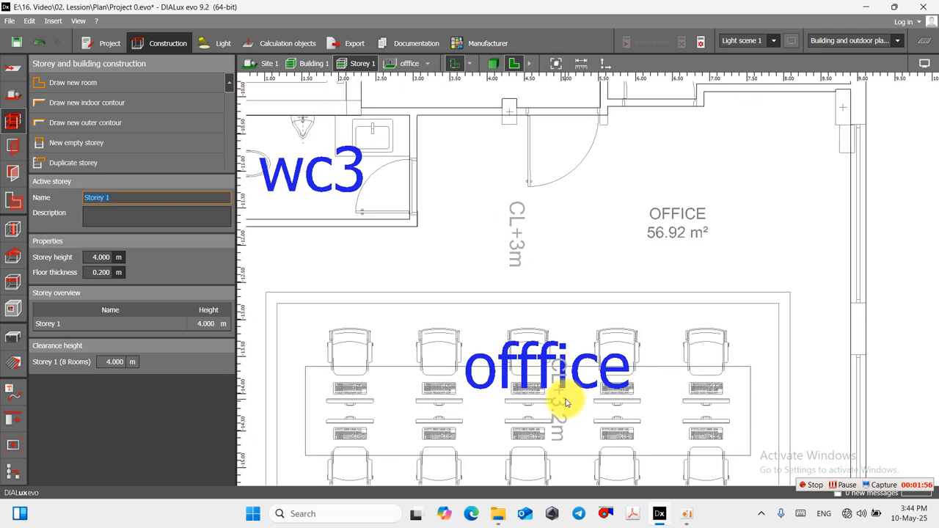
pyautogui.scroll(-3, 572, 411)
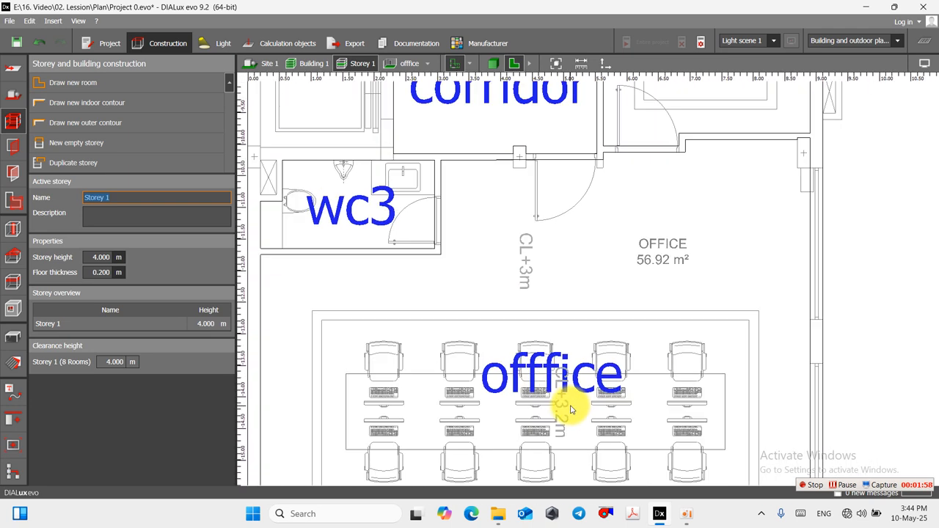
pyautogui.scroll(-1, 572, 408)
pyautogui.scroll(-3, 571, 408)
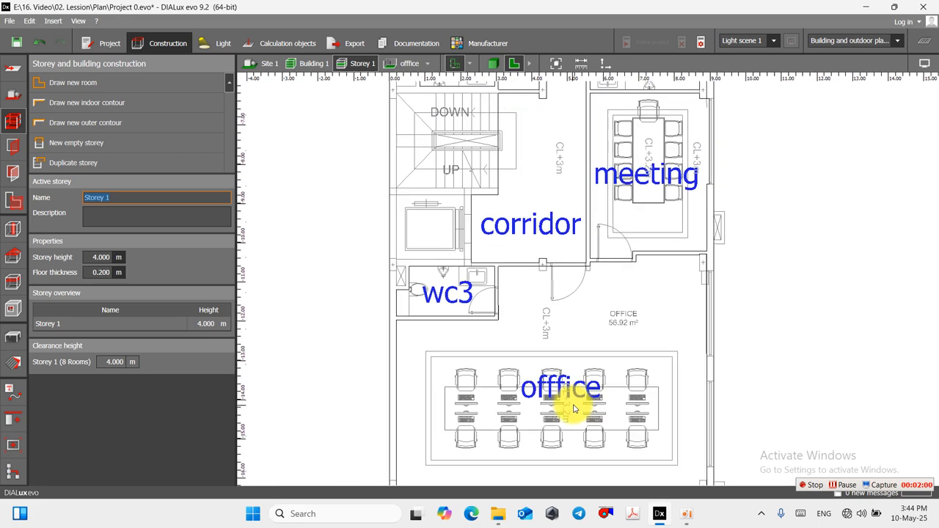
pyautogui.scroll(2, 565, 242)
pyautogui.scroll(-1, 565, 242)
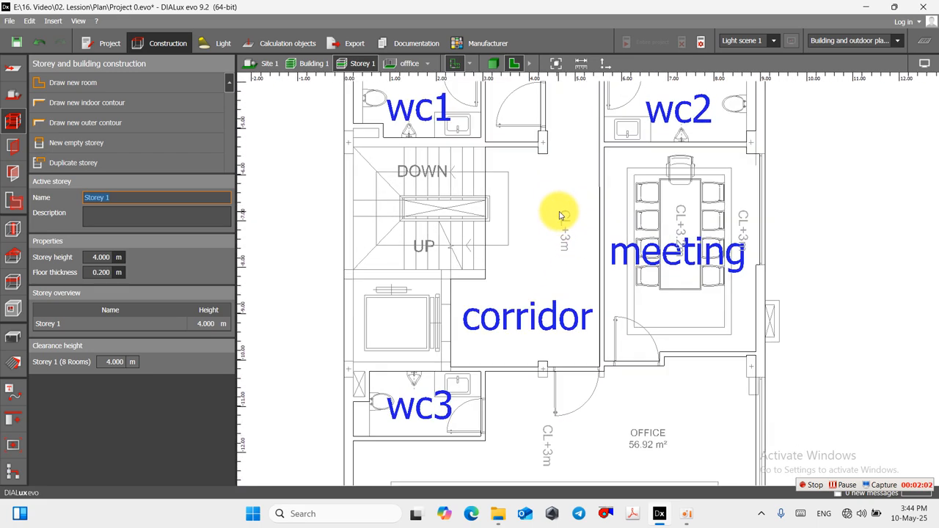
# Step: Examine the room labels and ceiling height annotations across the whole Storey 1 plan
pyautogui.scroll(1, 559, 209)
pyautogui.scroll(-2, 552, 220)
pyautogui.scroll(2, 522, 157)
pyautogui.scroll(-1, 523, 157)
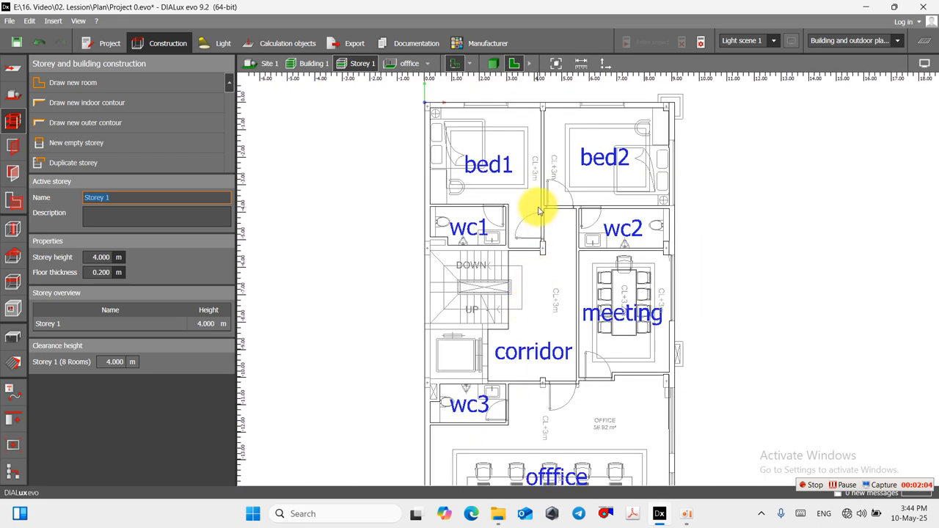
pyautogui.scroll(1, 538, 208)
pyautogui.scroll(-1, 542, 220)
pyautogui.scroll(-2, 553, 237)
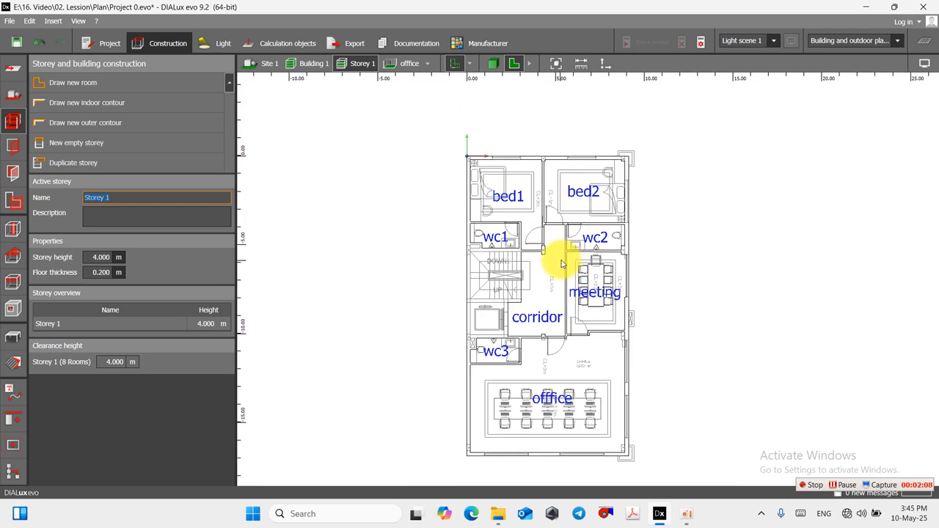
# Step: Show the storey in 3D, insert a suspended ceiling into the offfice room and set its distance from the shell floor to 3 m
pyautogui.click(494, 65)
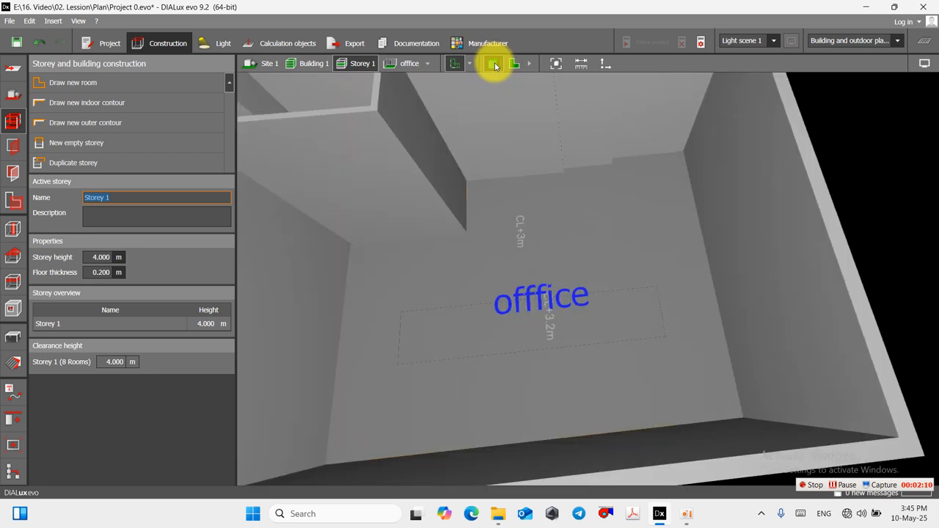
pyautogui.scroll(-4, 558, 308)
pyautogui.scroll(5, 560, 297)
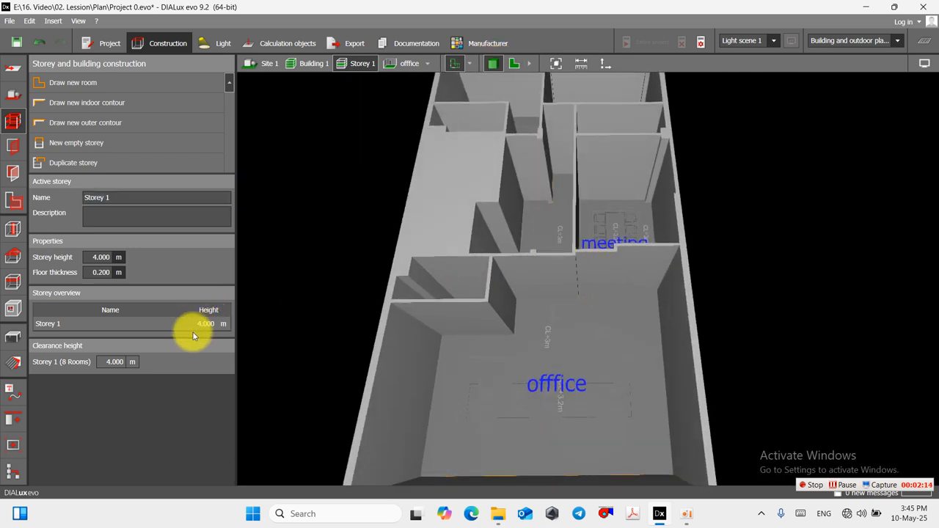
pyautogui.click(14, 284)
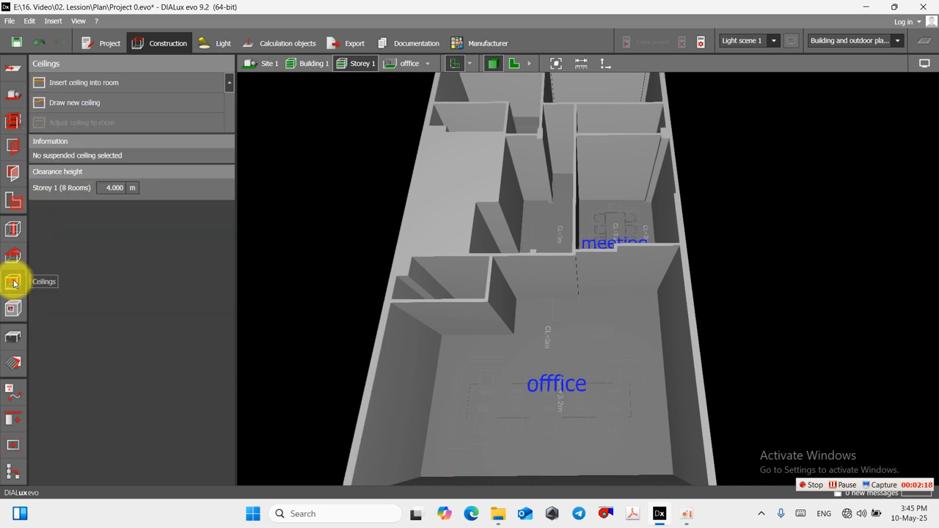
pyautogui.click(105, 87)
pyautogui.scroll(-2, 408, 210)
pyautogui.scroll(2, 521, 337)
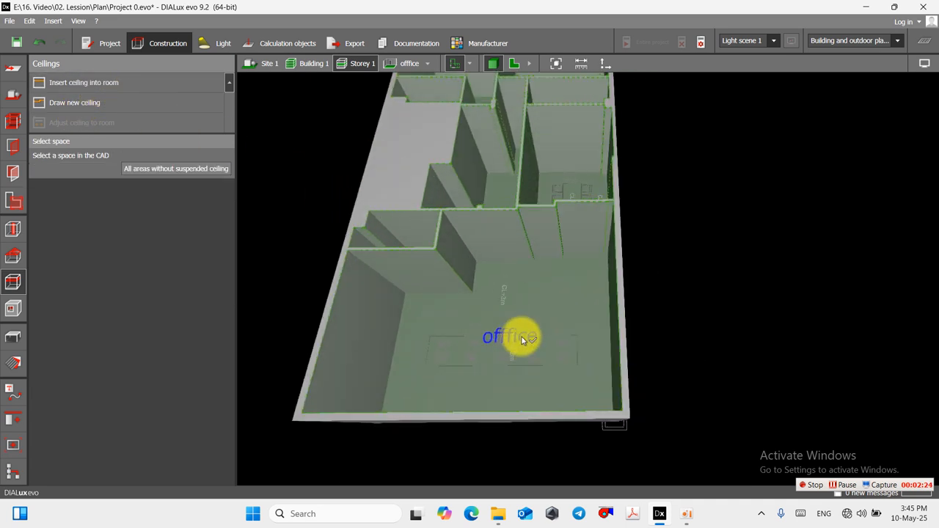
pyautogui.click(522, 339)
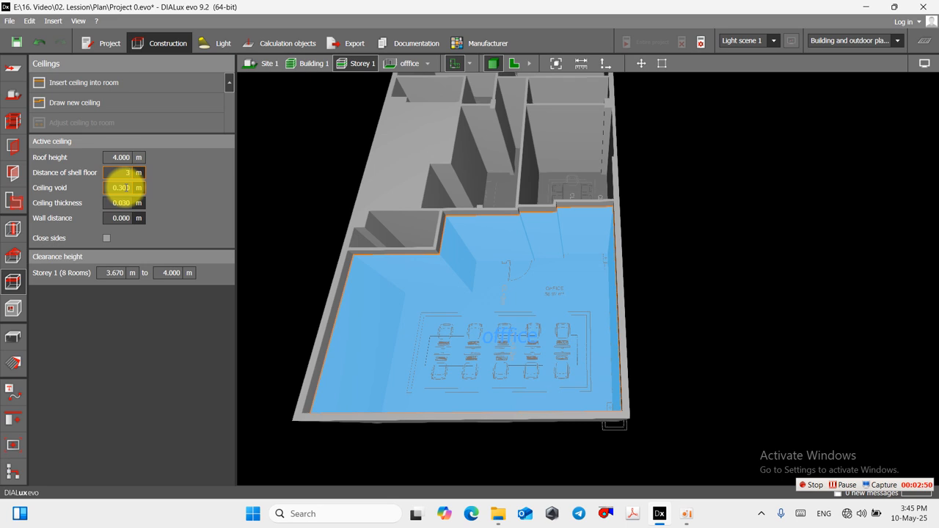
pyautogui.press('Return')
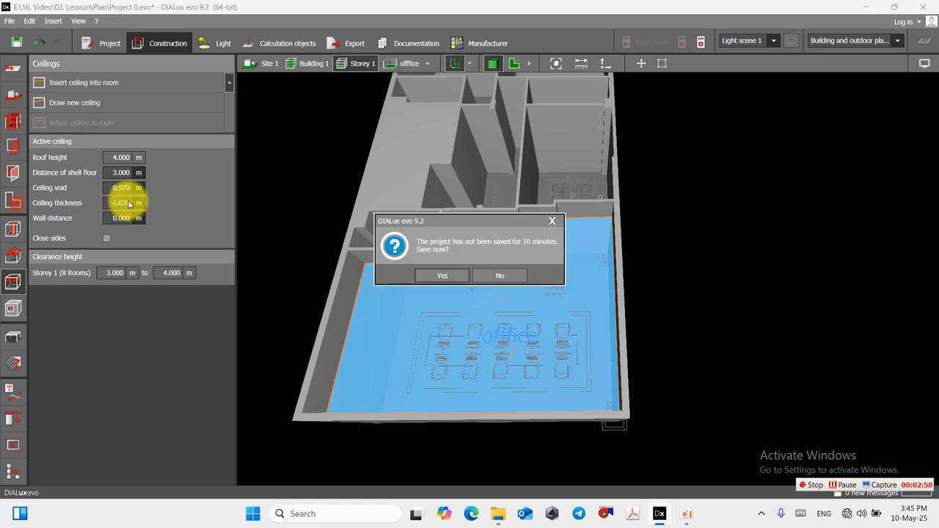
# Step: Save the project and set the office ceiling's thickness to 0.97 m
pyautogui.click(448, 278)
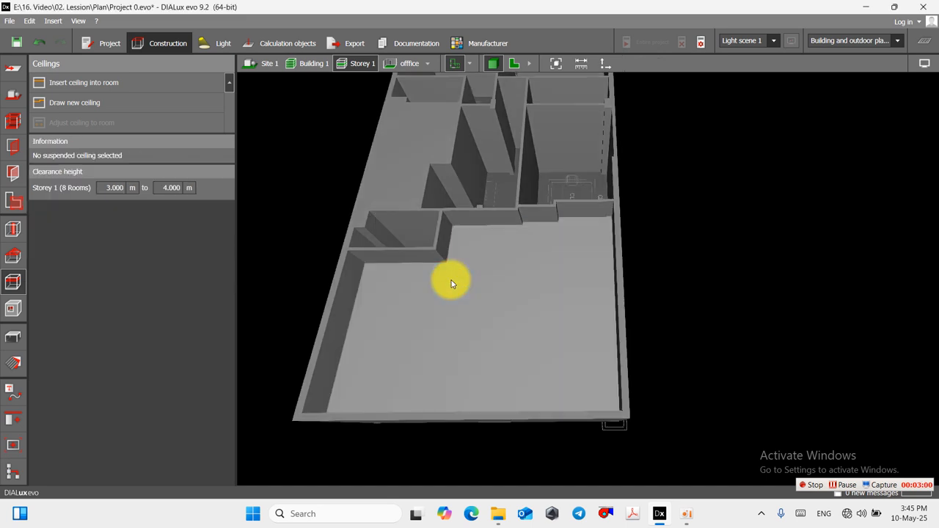
pyautogui.click(456, 284)
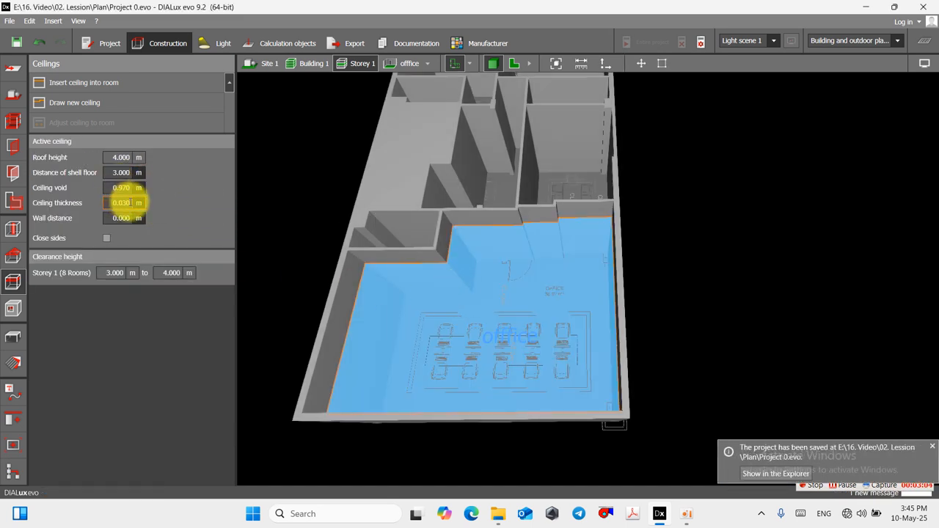
pyautogui.click(131, 203)
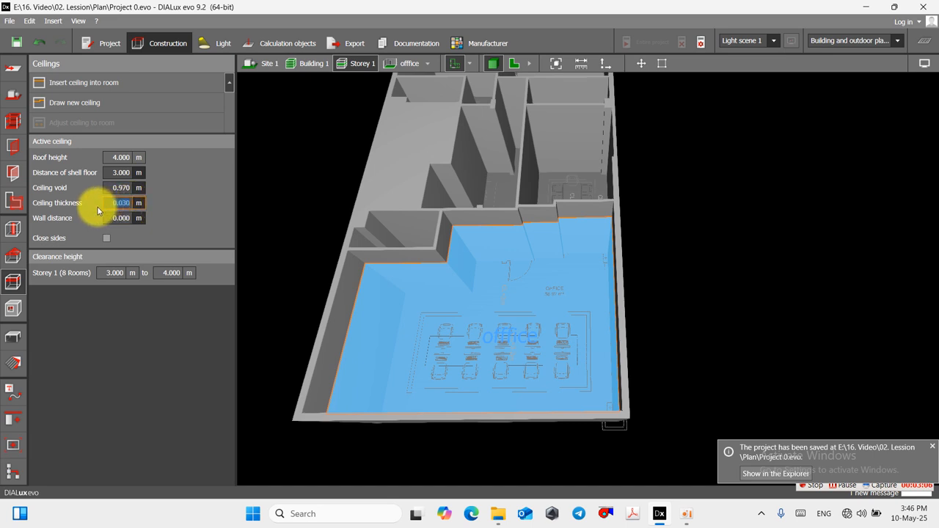
pyautogui.write('0.97')
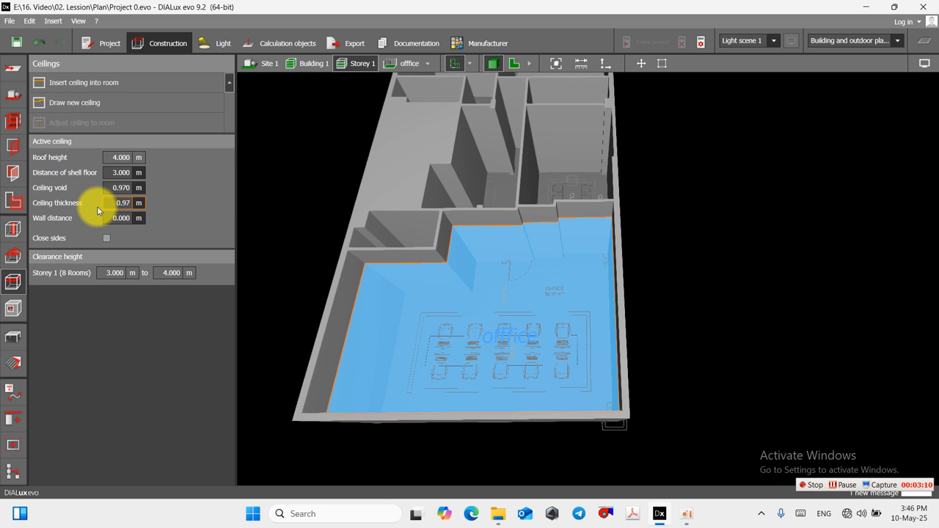
pyautogui.press('Return')
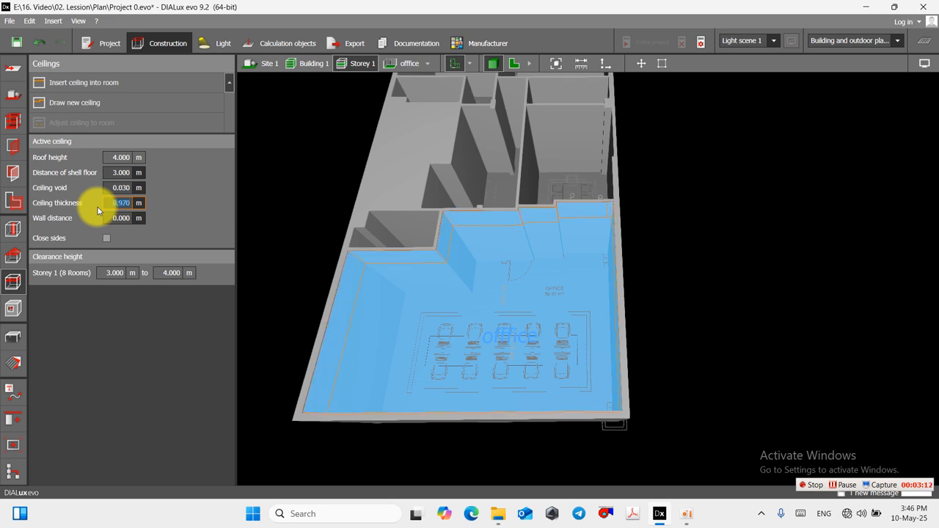
pyautogui.click(728, 324)
pyautogui.scroll(-2, 566, 312)
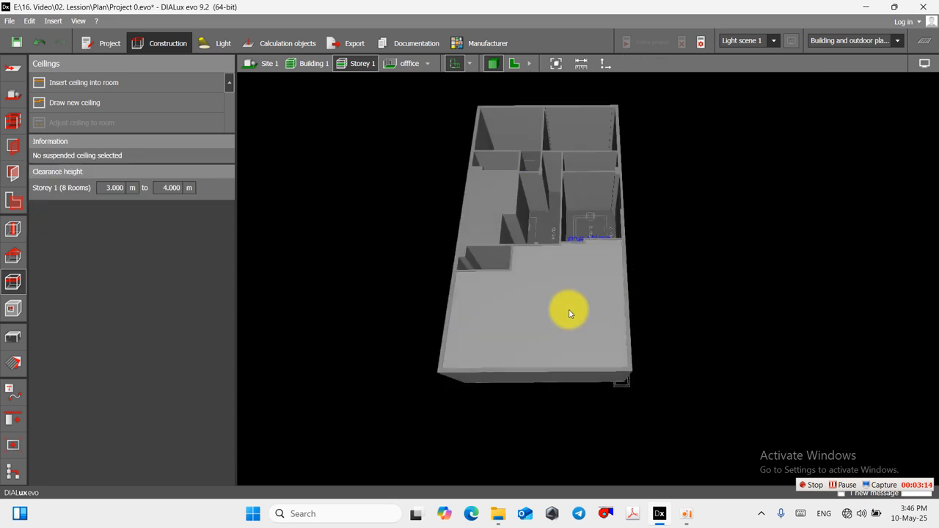
# Step: Insert a ceiling into wc3 with a shell floor distance of 3 m and a ceiling thickness of 0.97 m
pyautogui.scroll(4, 509, 262)
pyautogui.moveTo(508, 262); pyautogui.dragTo(518, 291)
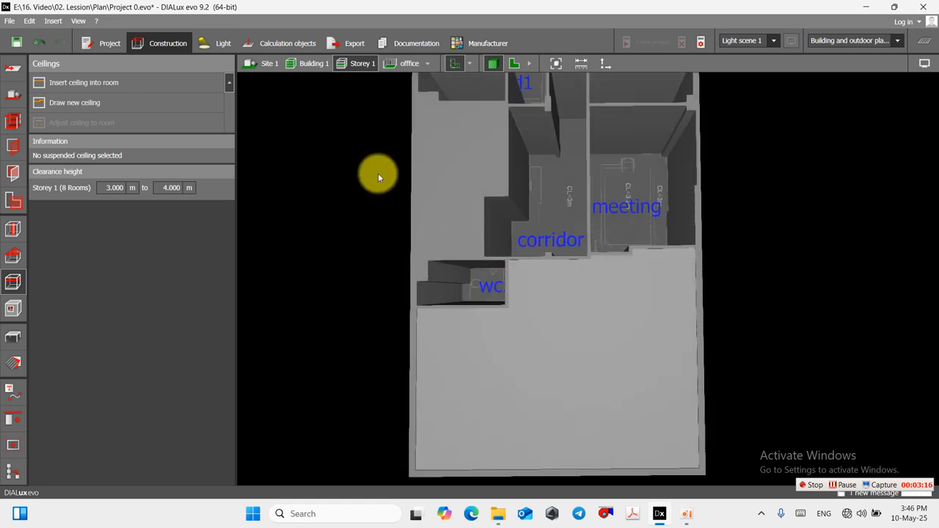
pyautogui.click(97, 85)
pyautogui.click(471, 279)
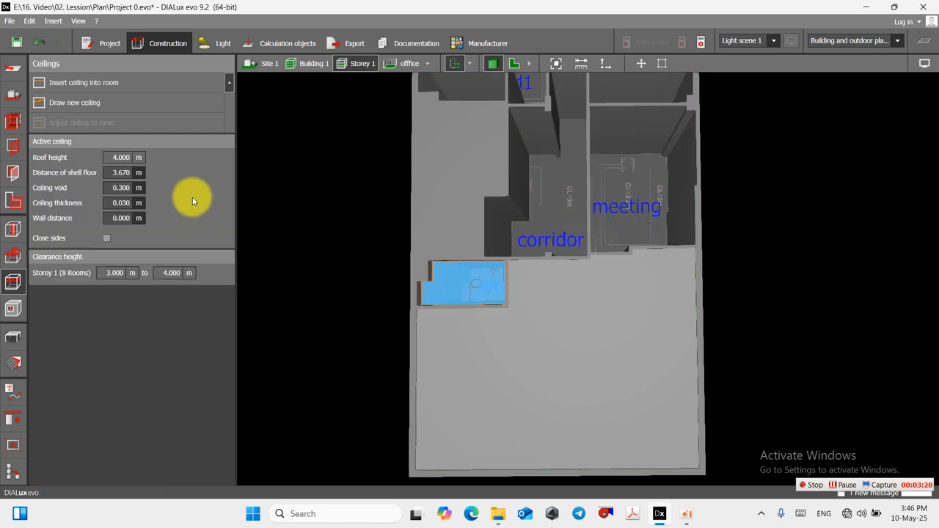
pyautogui.write('3')
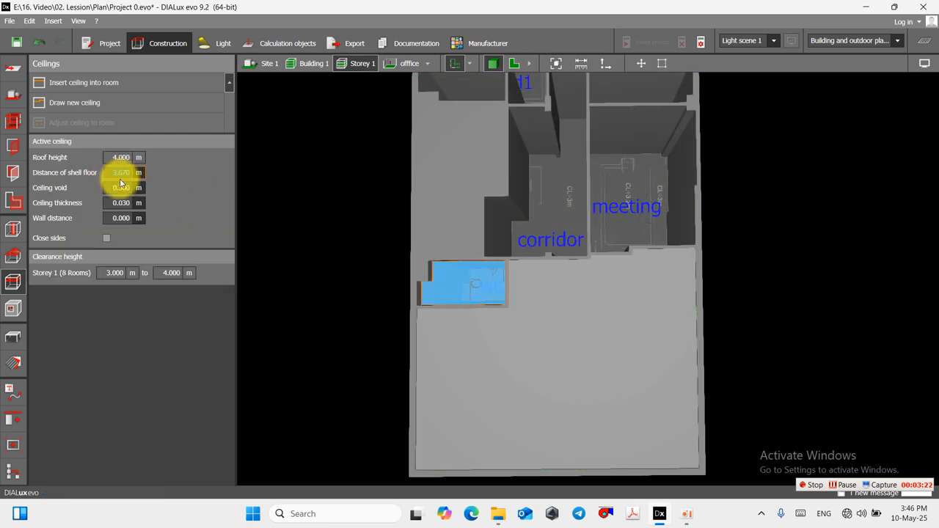
pyautogui.click(121, 203)
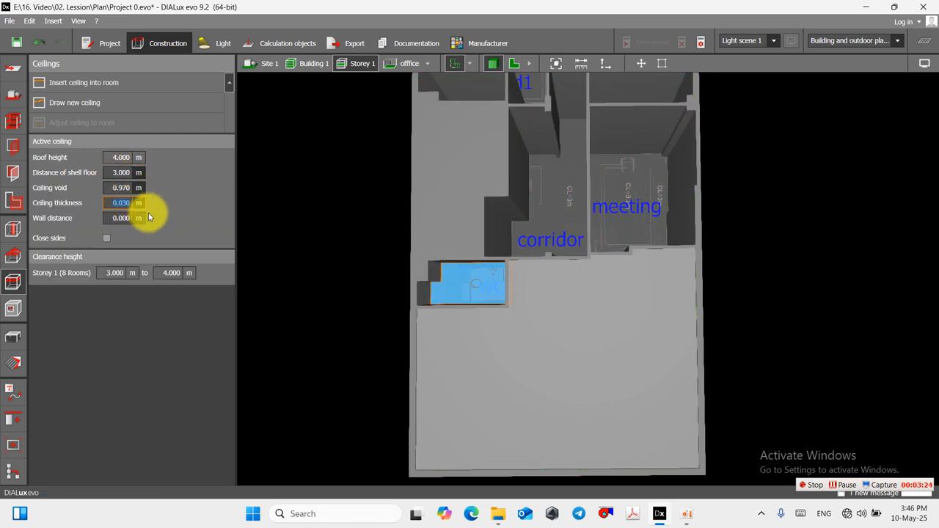
pyautogui.write('0.97')
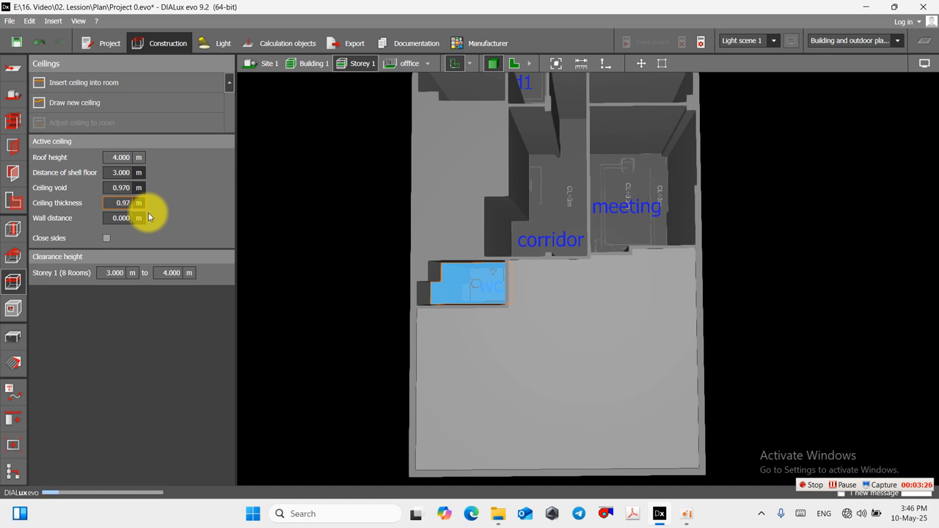
pyautogui.press('Return')
# Step: Insert a ceiling into the meeting room with a shell floor distance of 3 m and a thickness of 0.97 m
pyautogui.click(153, 84)
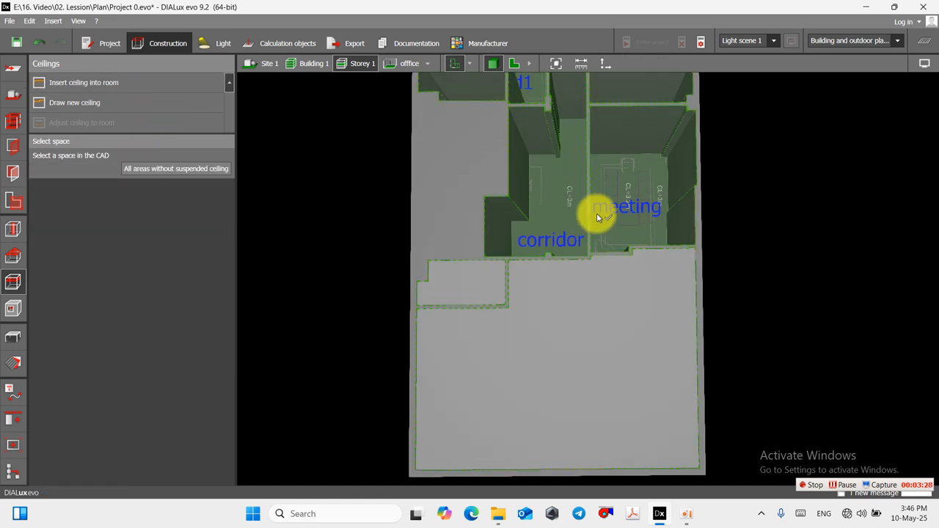
pyautogui.scroll(-3, 604, 268)
pyautogui.scroll(4, 605, 251)
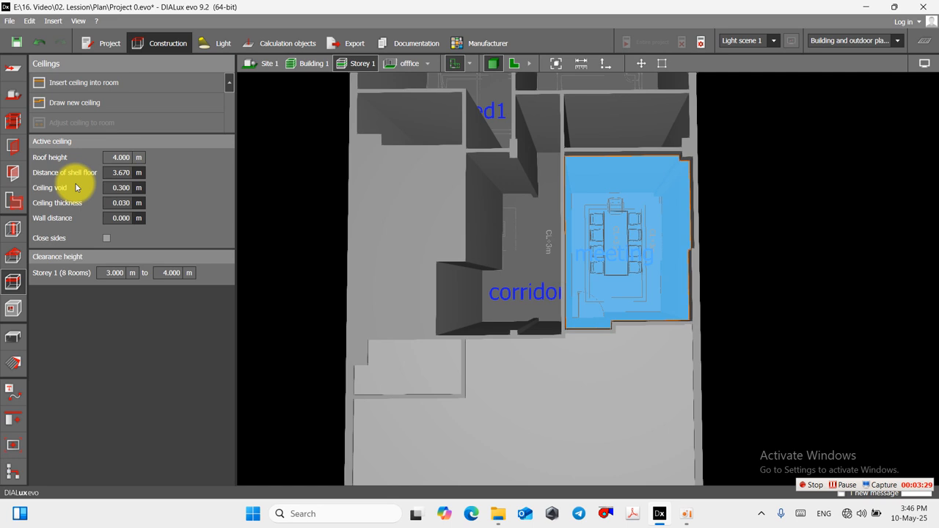
pyautogui.click(120, 173)
pyautogui.write('3')
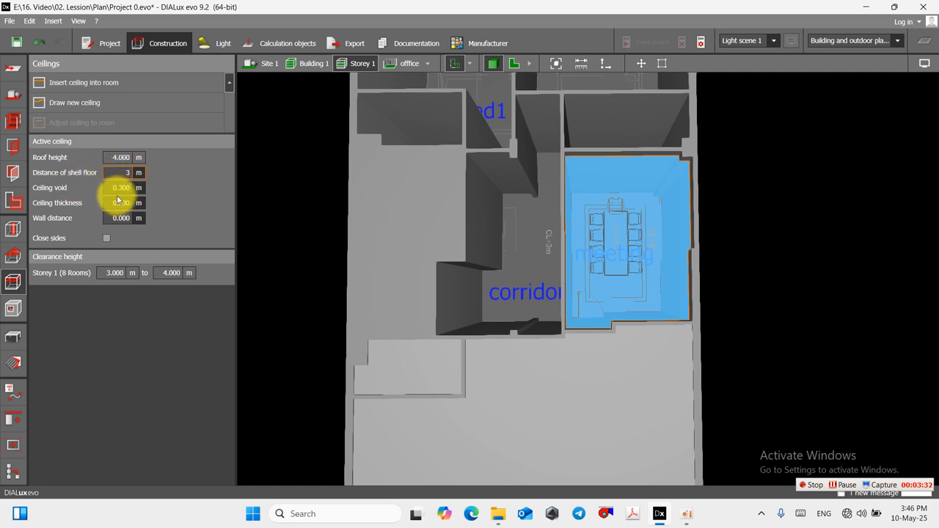
pyautogui.click(129, 204)
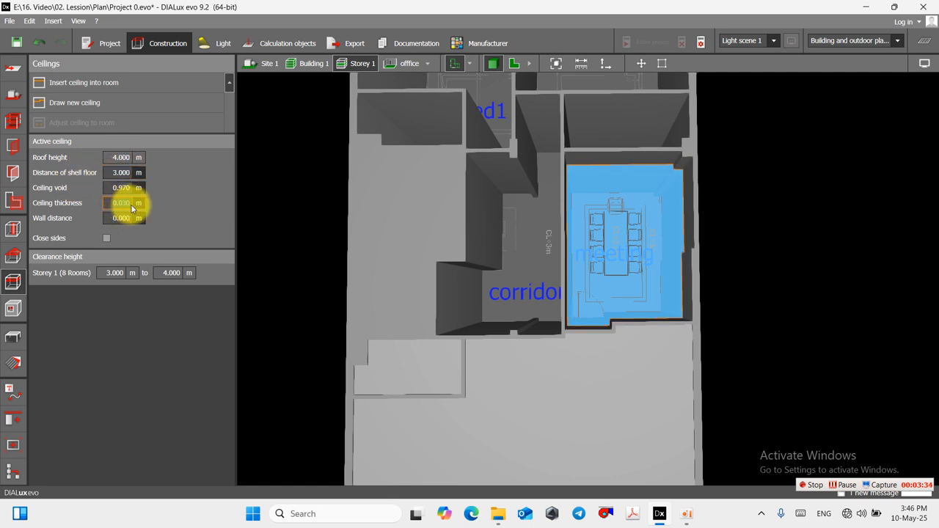
pyautogui.write('0.97')
pyautogui.press('Return')
# Step: Insert a ceiling into the corridor with a shell floor distance of 3 m and a thickness of 0.97 m
pyautogui.click(115, 82)
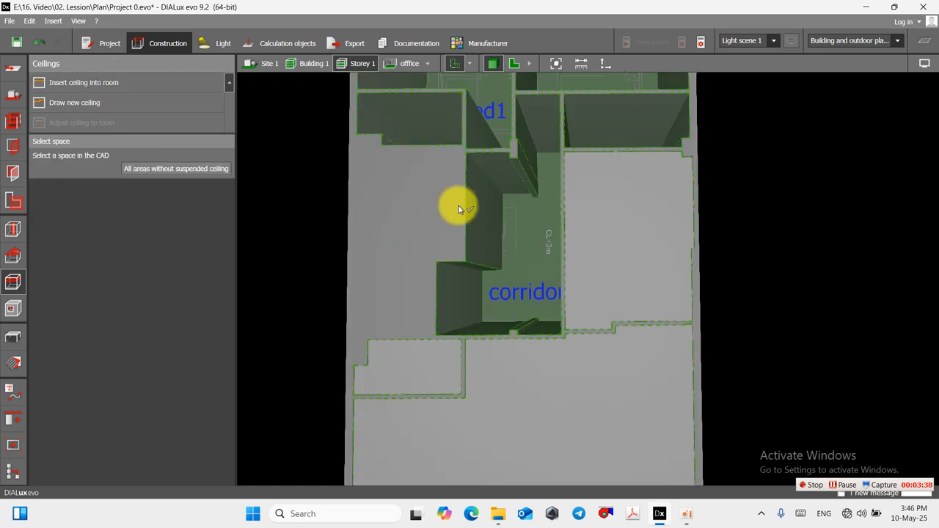
pyautogui.click(516, 236)
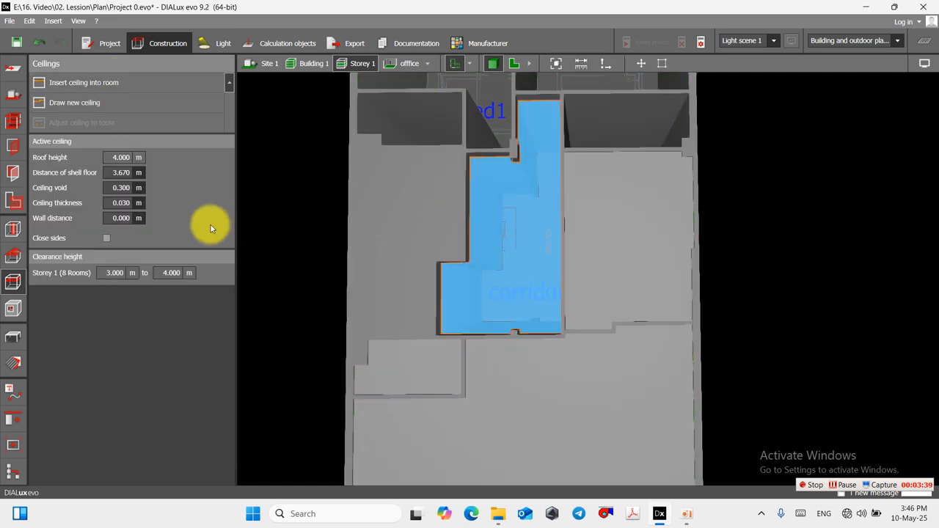
pyautogui.click(126, 176)
pyautogui.write('3')
pyautogui.press('Return')
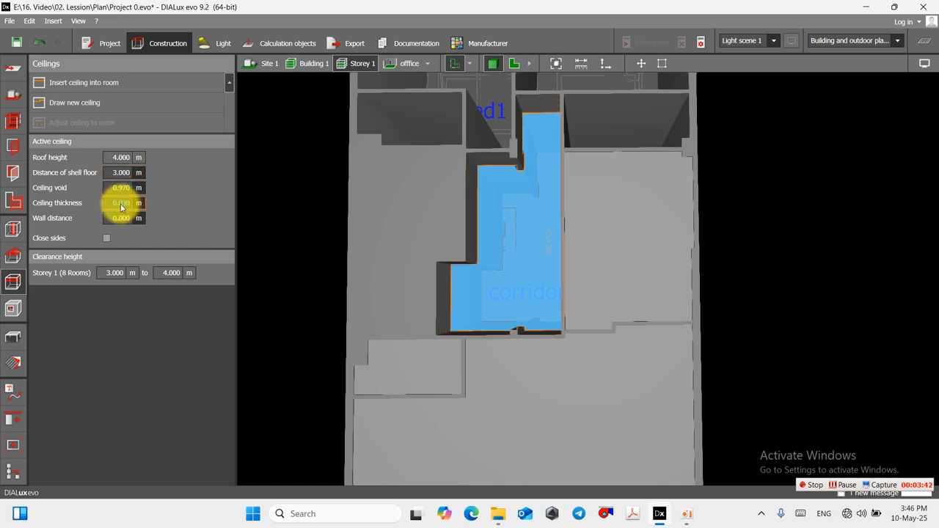
pyautogui.click(121, 203)
pyautogui.write('0')
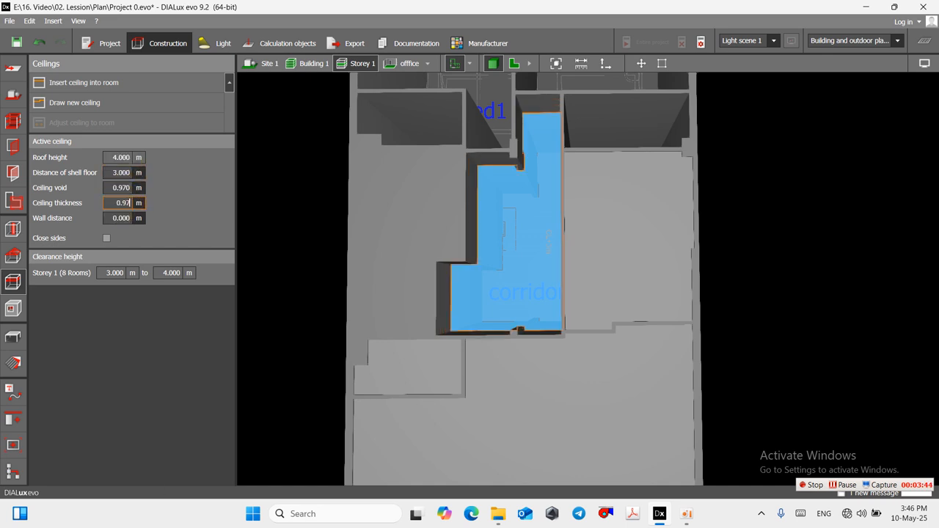
pyautogui.write('.97')
pyautogui.press('Return')
# Step: Insert a ceiling into bed1 with a shell floor distance of 3 m and a thickness of 0.97 m
pyautogui.scroll(-2, 644, 399)
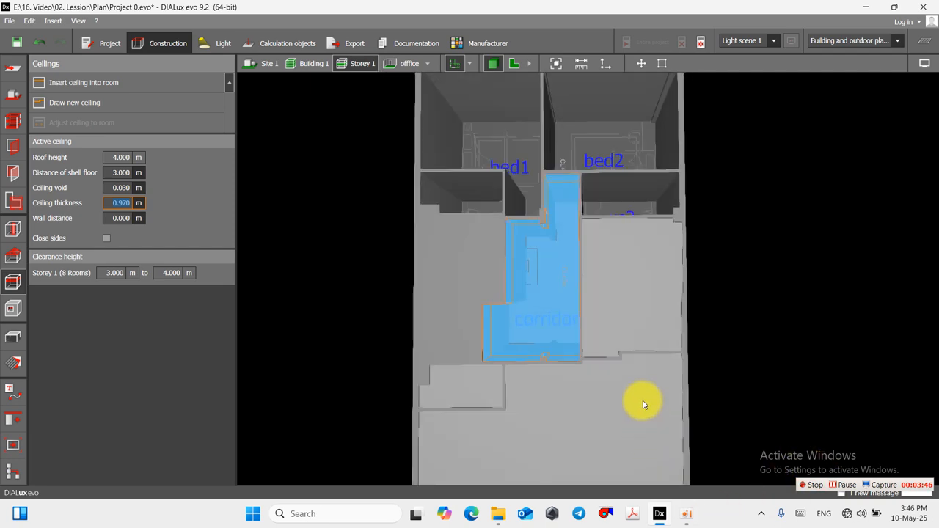
pyautogui.scroll(3, 571, 252)
pyautogui.scroll(2, 489, 82)
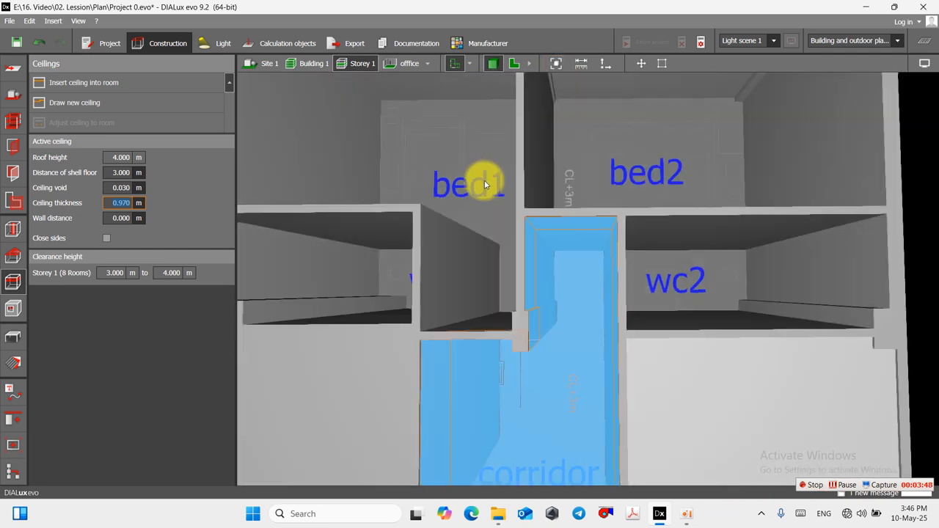
pyautogui.click(76, 85)
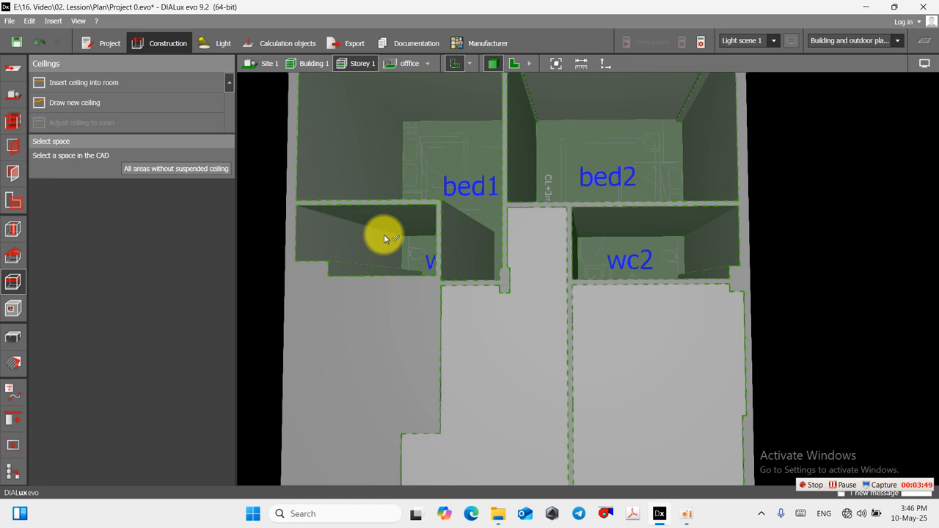
pyautogui.click(462, 178)
pyautogui.doubleClick(124, 172)
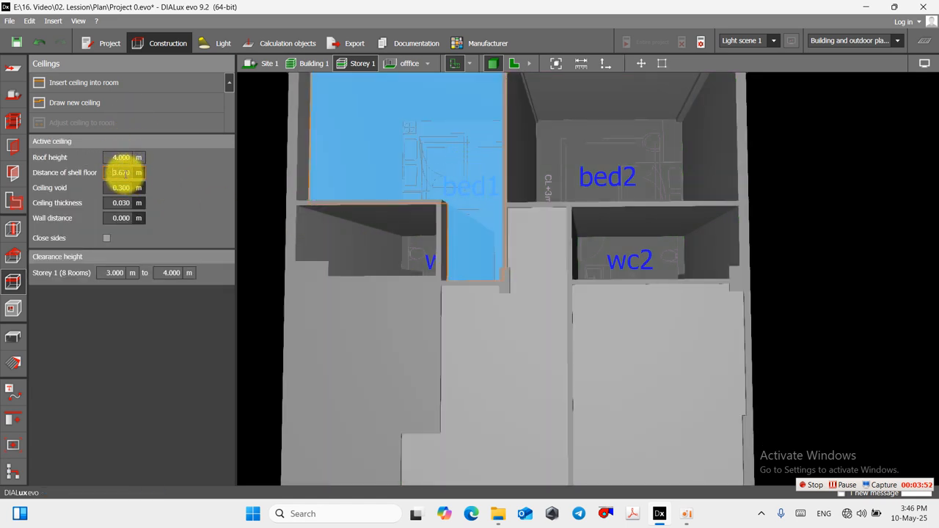
pyautogui.write('3')
pyautogui.click(132, 199)
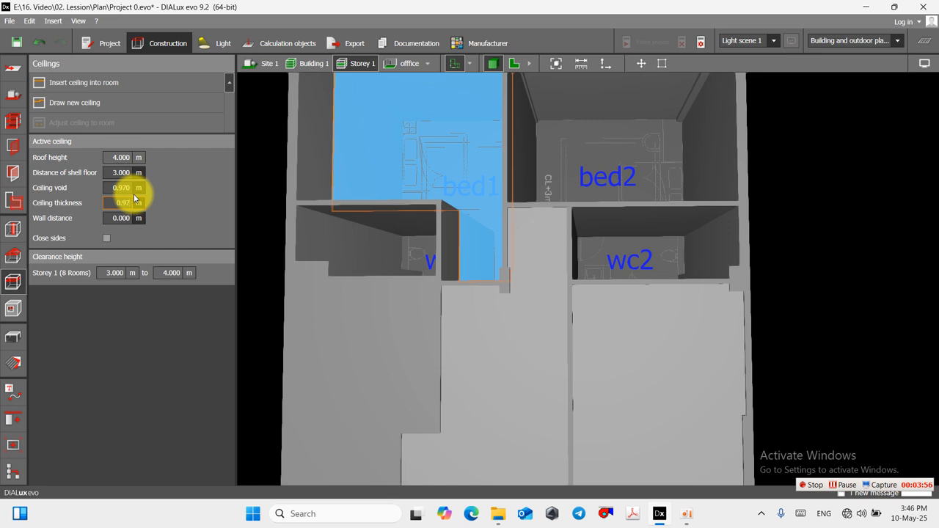
# Step: Insert a ceiling into bed2 with a shell floor distance of 3 m and a ceiling thickness of 0.97 m
pyautogui.click(141, 82)
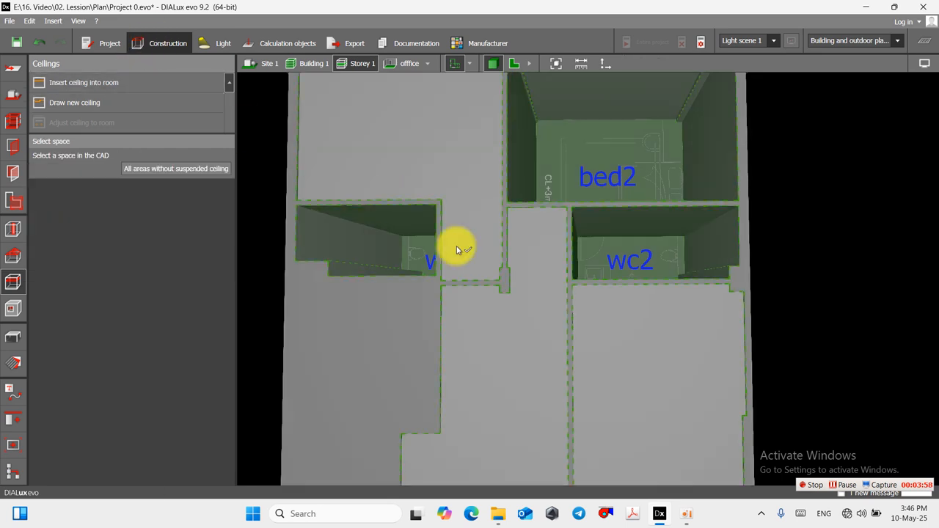
pyautogui.click(591, 189)
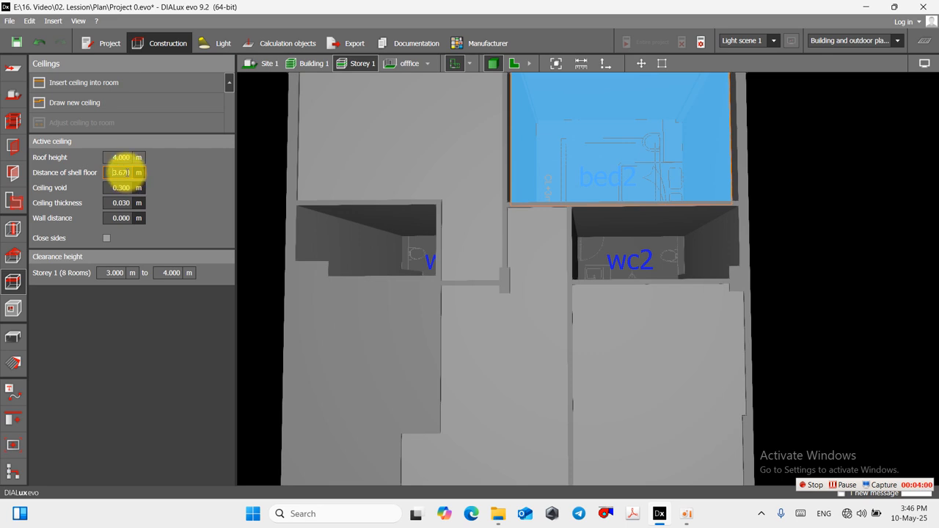
pyautogui.click(123, 172)
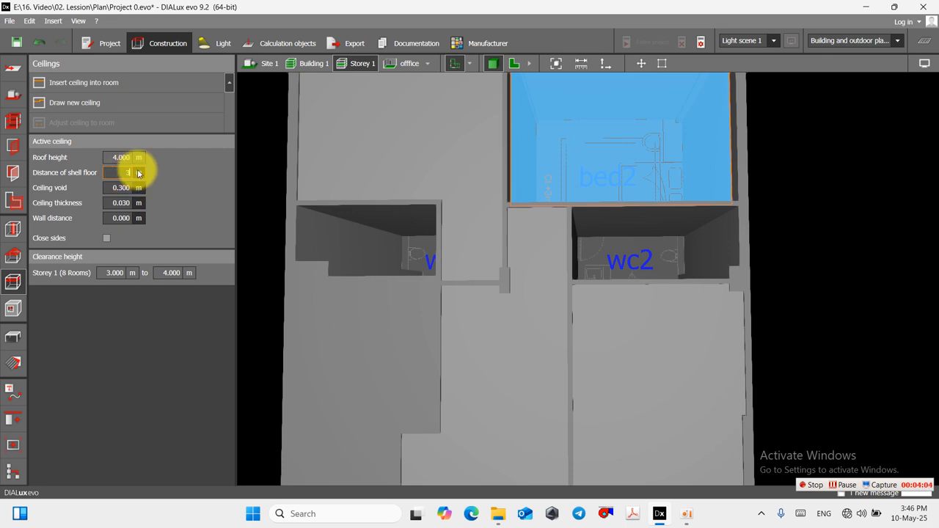
pyautogui.click(119, 201)
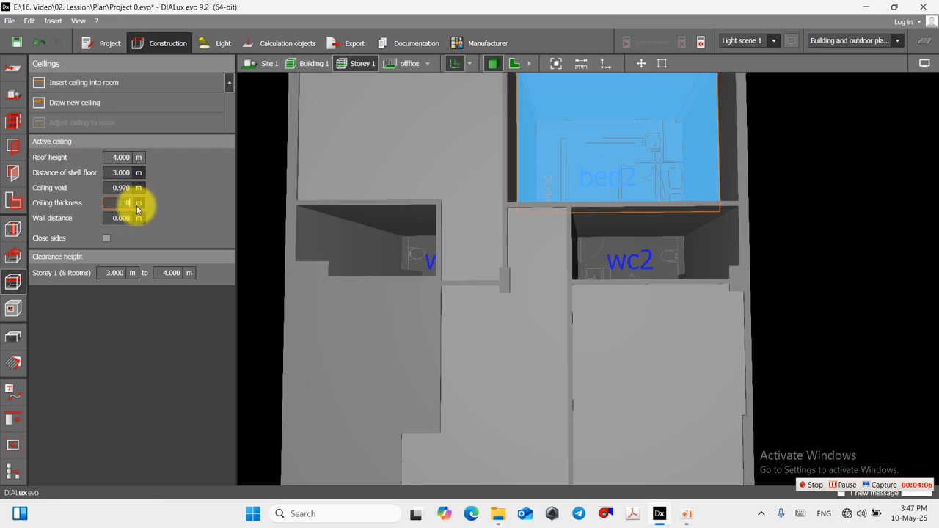
pyautogui.write('0.97')
pyautogui.press('Return')
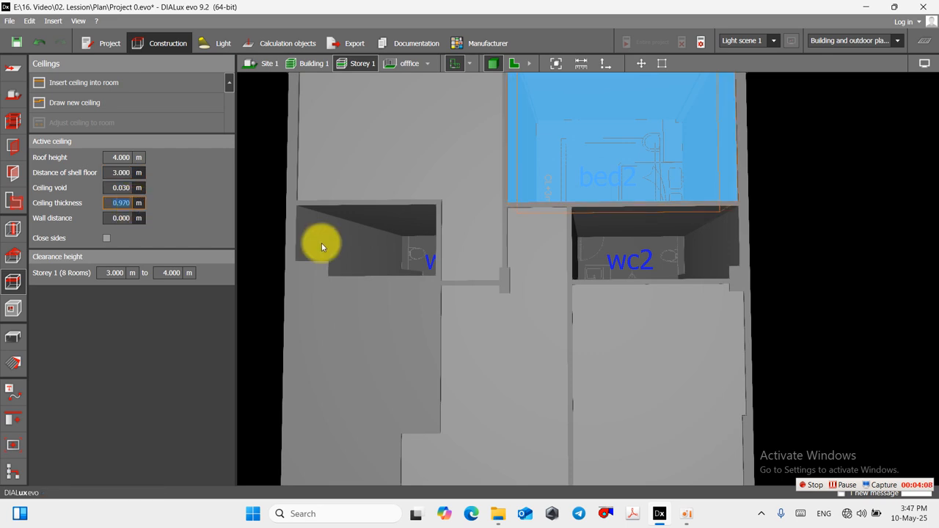
# Step: Insert a ceiling into wc1 with a shell floor distance of 3 m and a ceiling thickness of 0.97 m
pyautogui.click(157, 86)
pyautogui.click(430, 251)
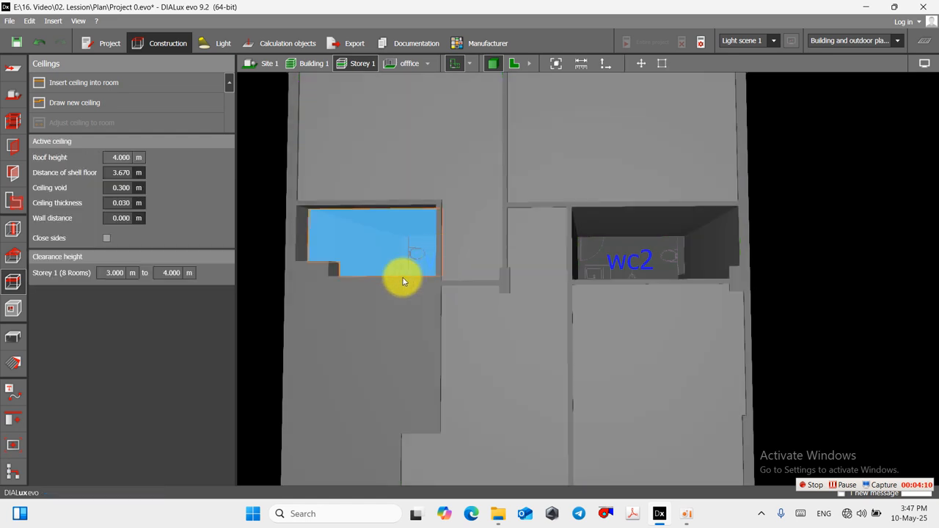
pyautogui.click(121, 203)
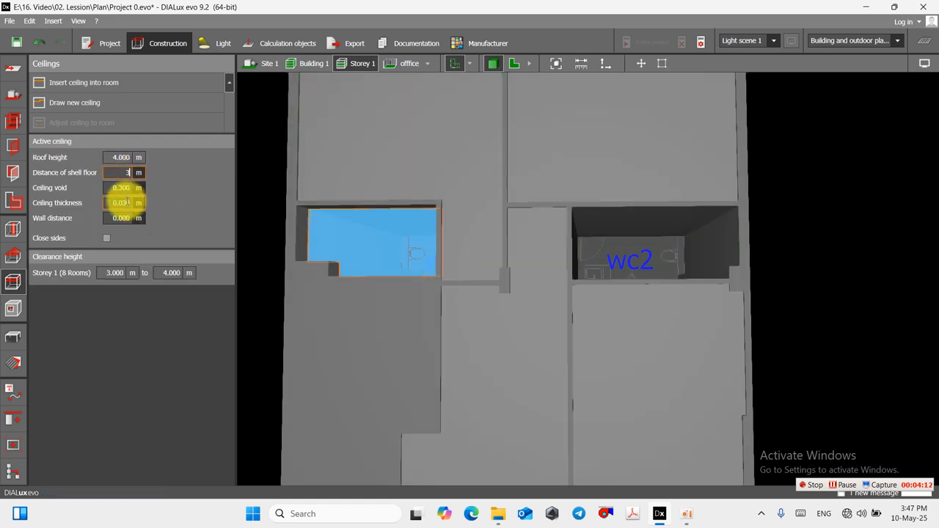
pyautogui.write('0')
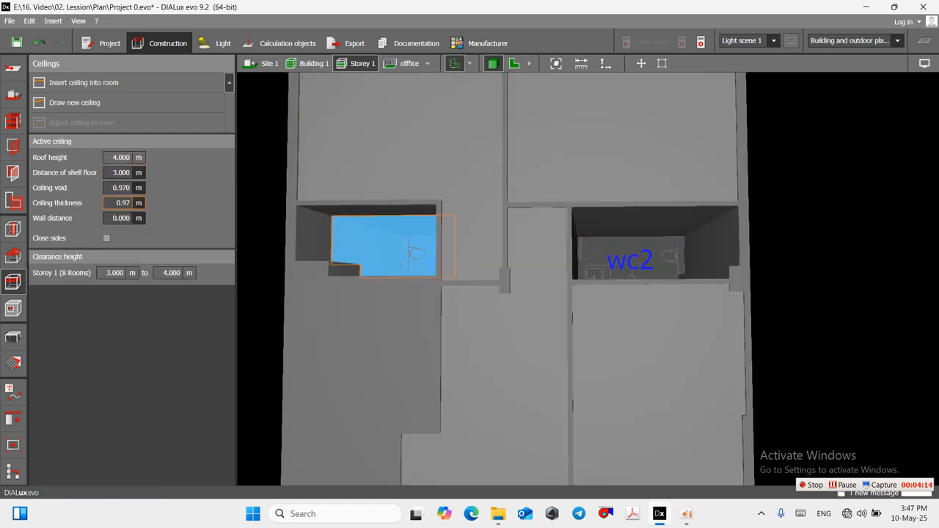
pyautogui.write('.97')
pyautogui.press('Return')
# Step: Insert a ceiling into wc2 with a shell floor distance of 3 m and a ceiling thickness of 0.97 m
pyautogui.click(119, 85)
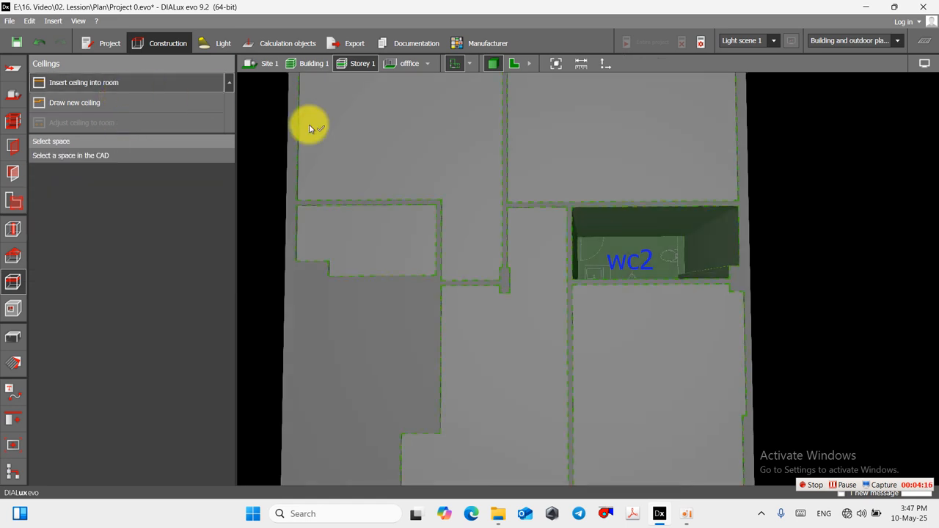
pyautogui.click(650, 247)
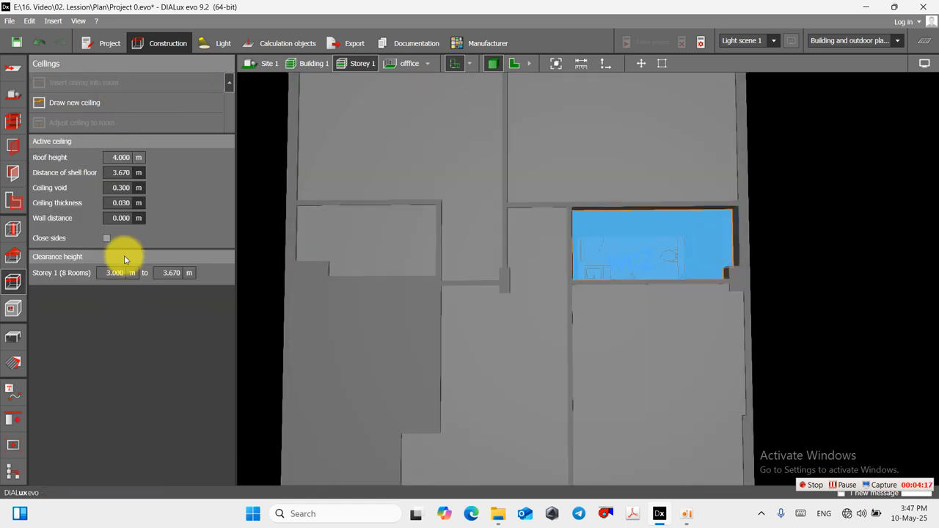
pyautogui.click(133, 173)
pyautogui.write('3')
pyautogui.click(121, 203)
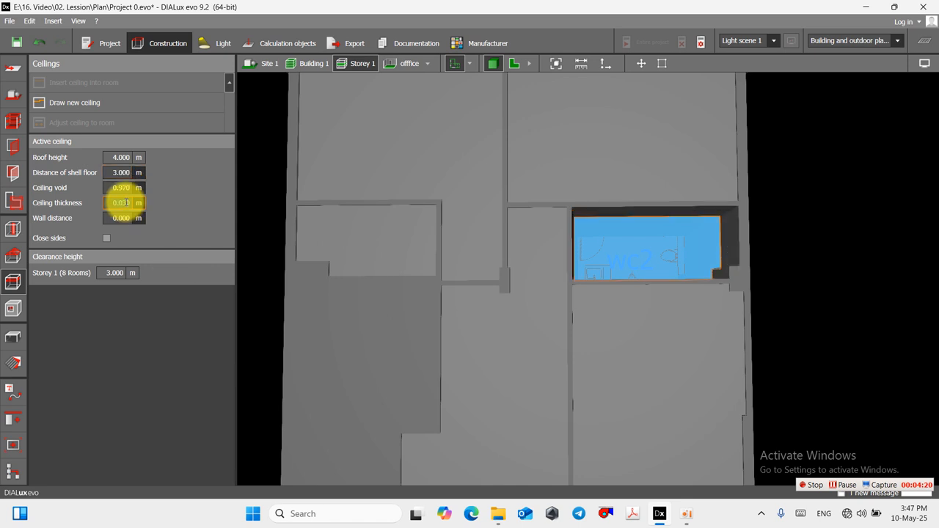
pyautogui.write('0')
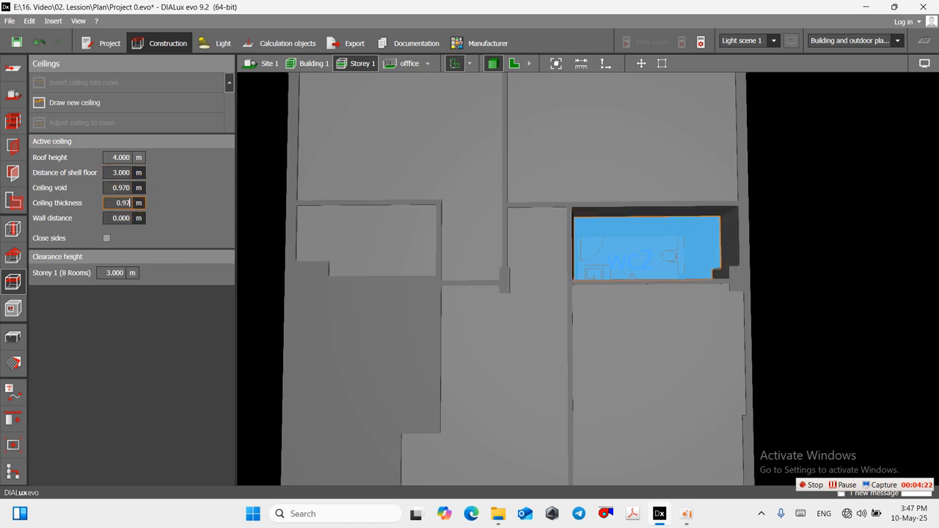
pyautogui.write('.97')
pyautogui.press('Return')
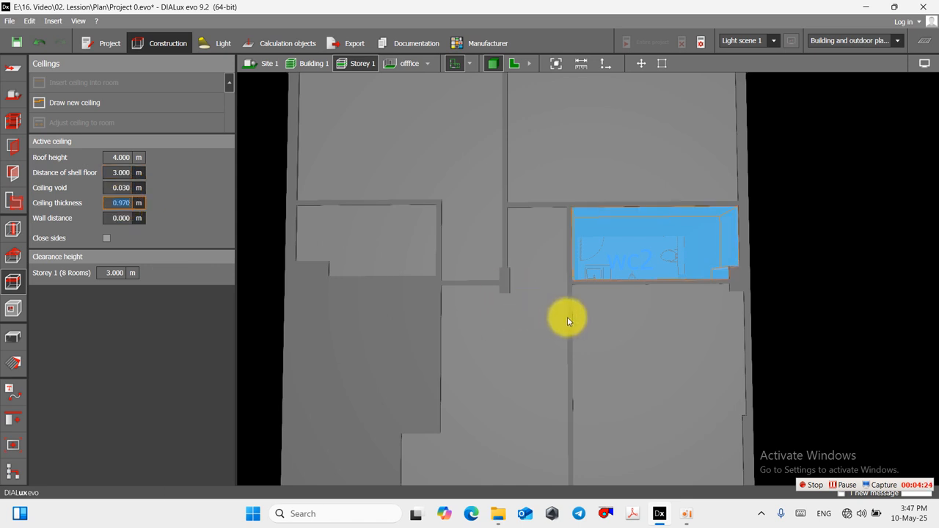
# Step: Deselect the wc2 ceiling and examine the ceilings of Storey 1 in 3D from above and from the side
pyautogui.scroll(-5, 565, 318)
pyautogui.click(650, 287)
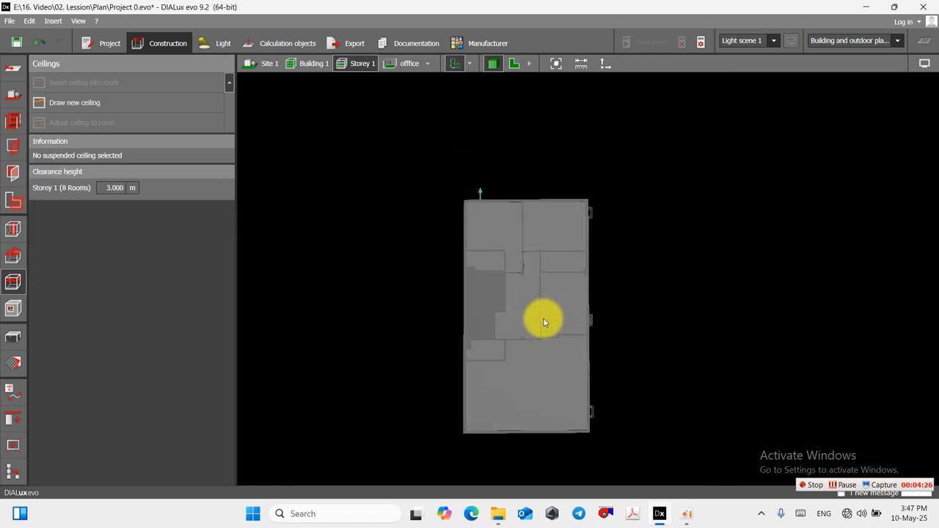
pyautogui.scroll(5, 544, 323)
pyautogui.scroll(-3, 488, 195)
pyautogui.moveTo(528, 296); pyautogui.dragTo(484, 119, button='right')
pyautogui.scroll(-3, 537, 262)
pyautogui.moveTo(539, 312); pyautogui.dragTo(497, 126, button='right')
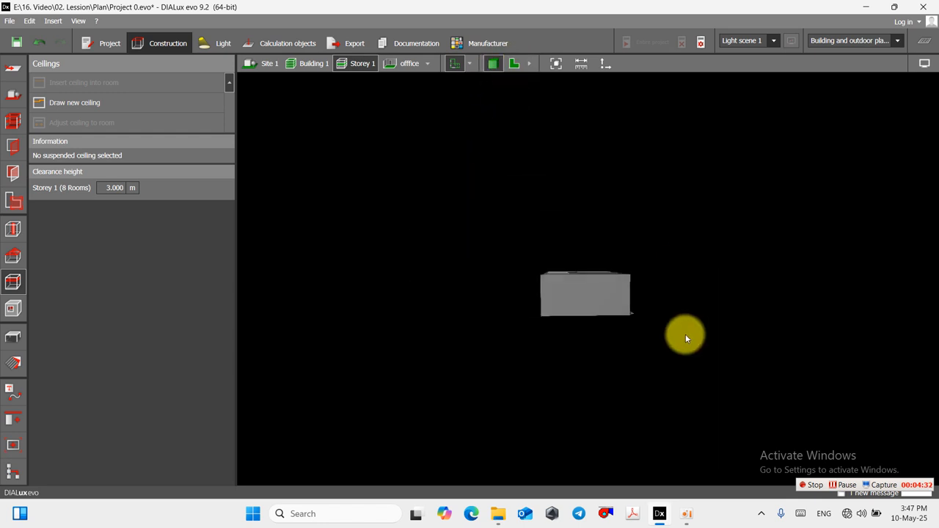
pyautogui.moveTo(685, 333); pyautogui.dragTo(666, 276, button='right')
# Step: Switch to the floor plan and examine the planned ceiling height labels in the bedrooms, meeting room and office
pyautogui.click(514, 66)
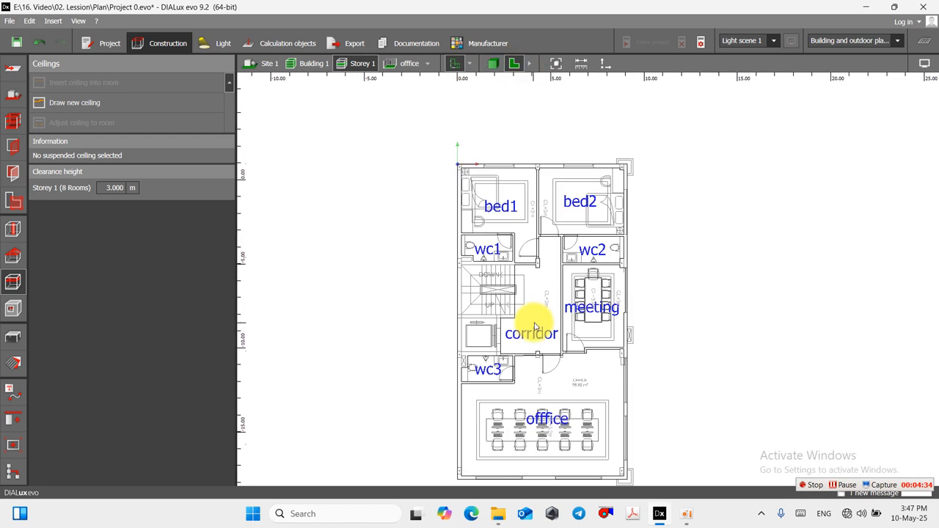
pyautogui.scroll(3, 543, 329)
pyautogui.scroll(-3, 538, 335)
pyautogui.scroll(-2, 512, 317)
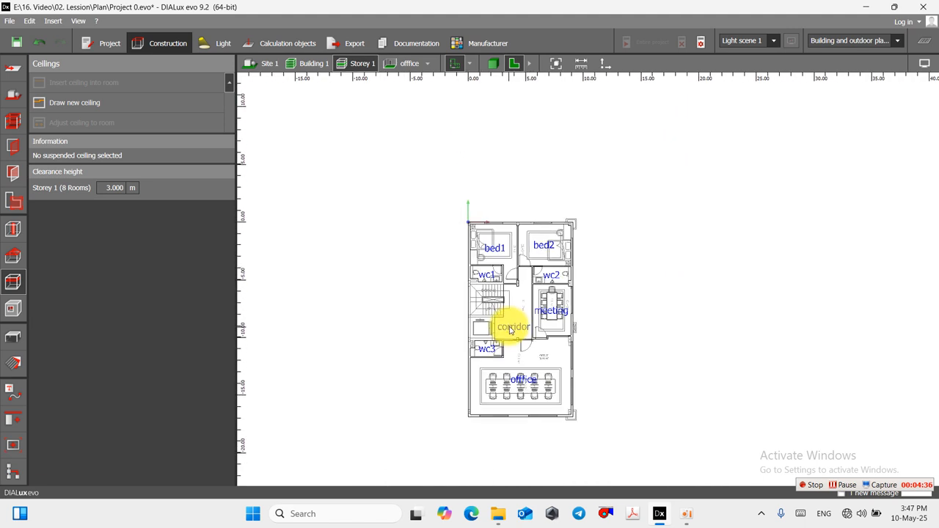
pyautogui.scroll(-1, 511, 330)
pyautogui.scroll(3, 499, 294)
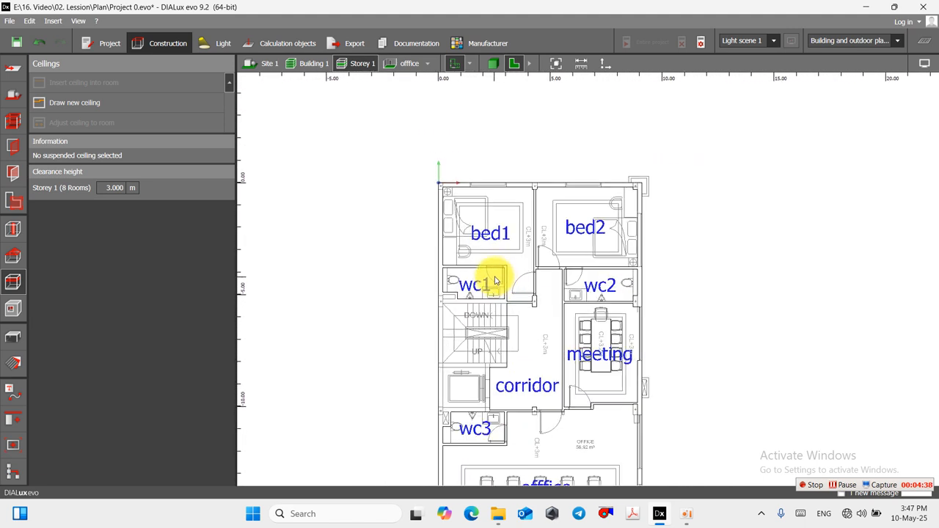
pyautogui.scroll(5, 513, 239)
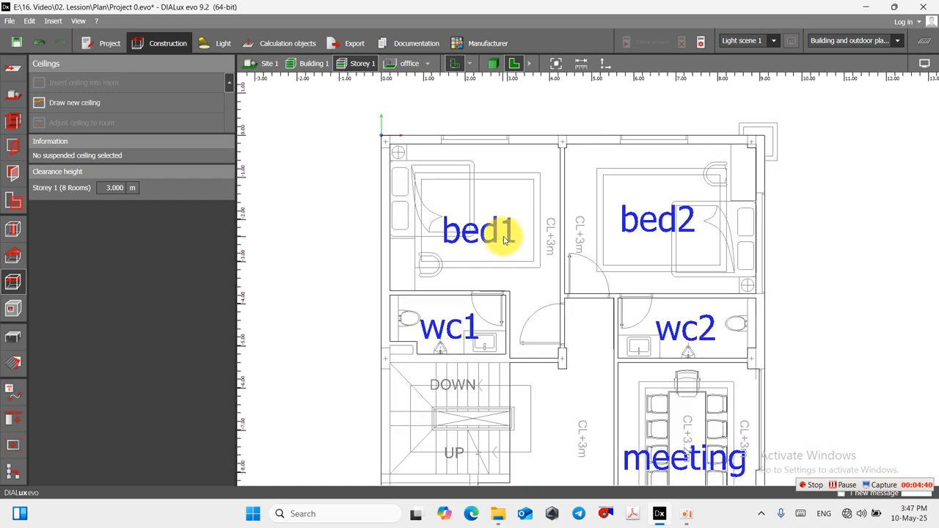
pyautogui.scroll(2, 564, 244)
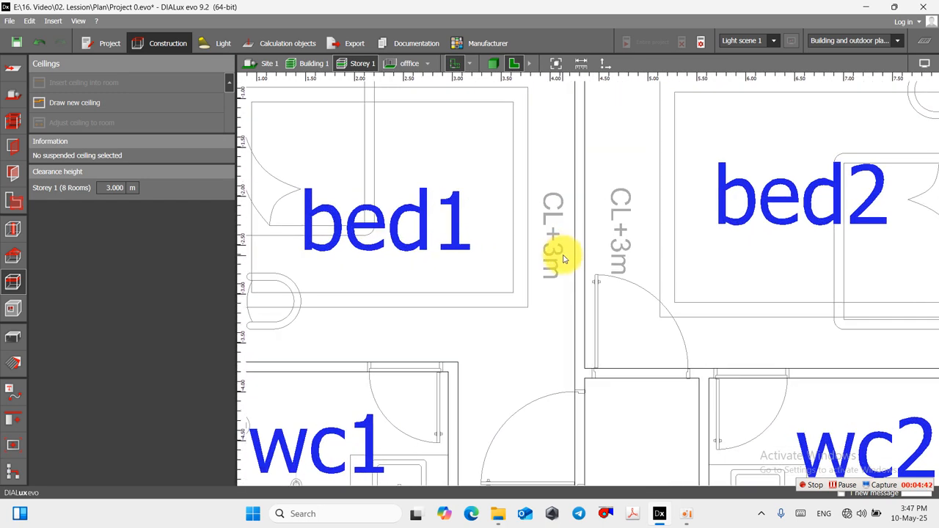
pyautogui.scroll(-5, 557, 256)
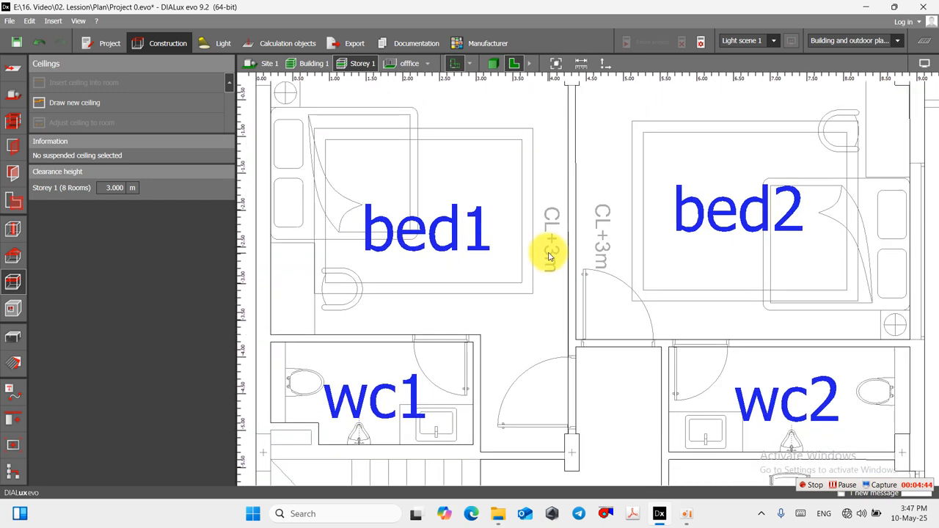
pyautogui.scroll(5, 615, 331)
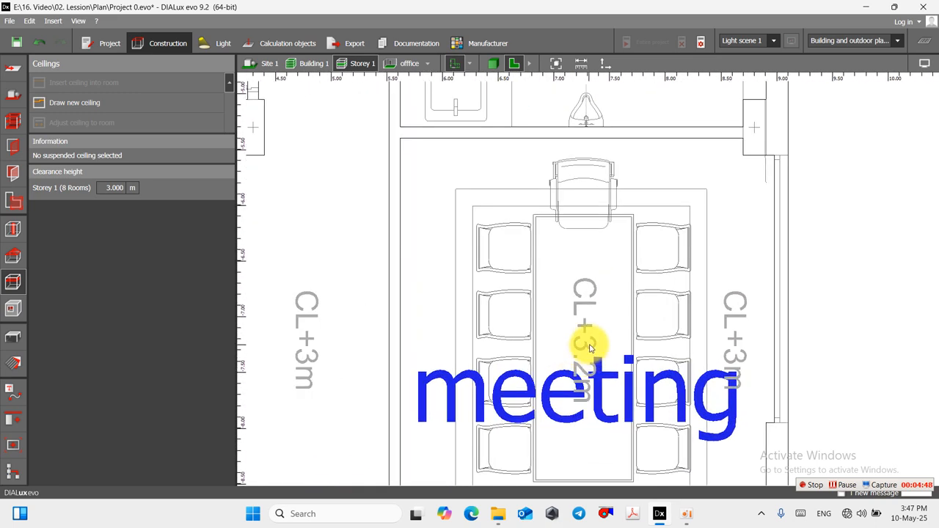
pyautogui.scroll(-5, 567, 294)
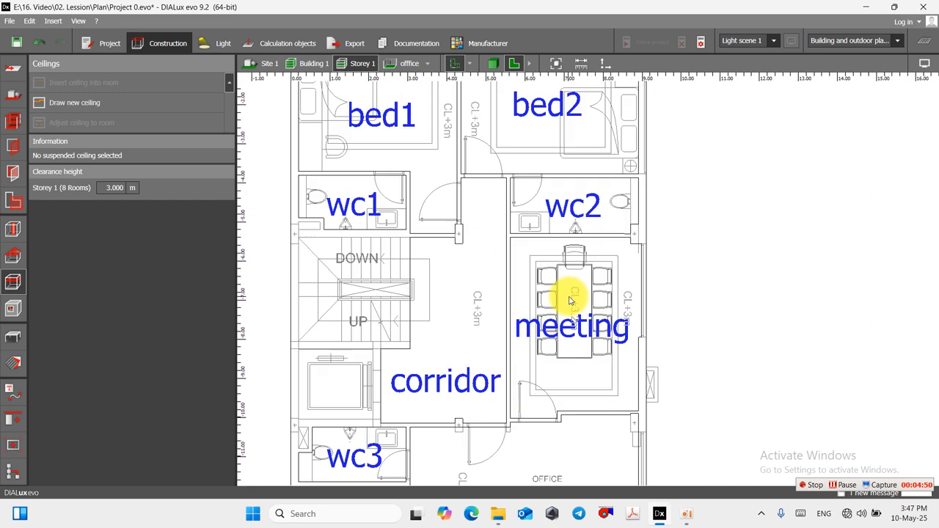
pyautogui.scroll(3, 555, 350)
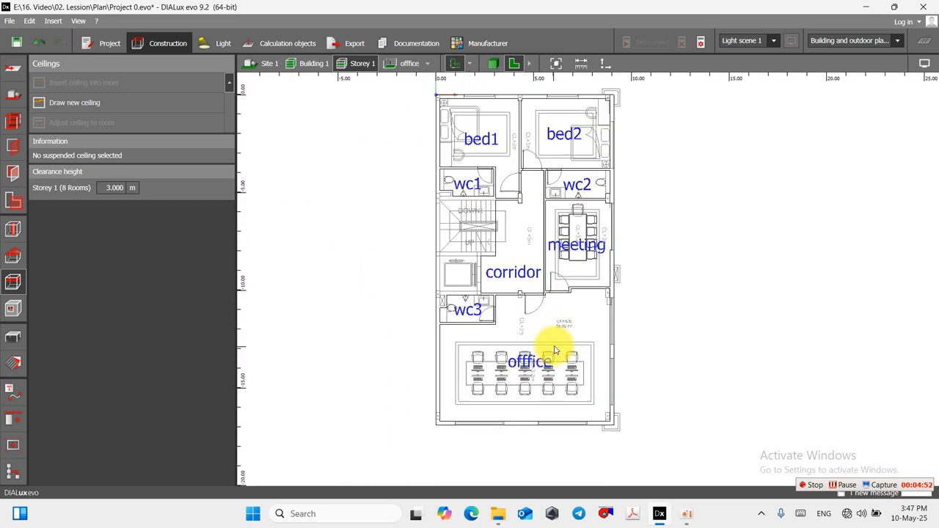